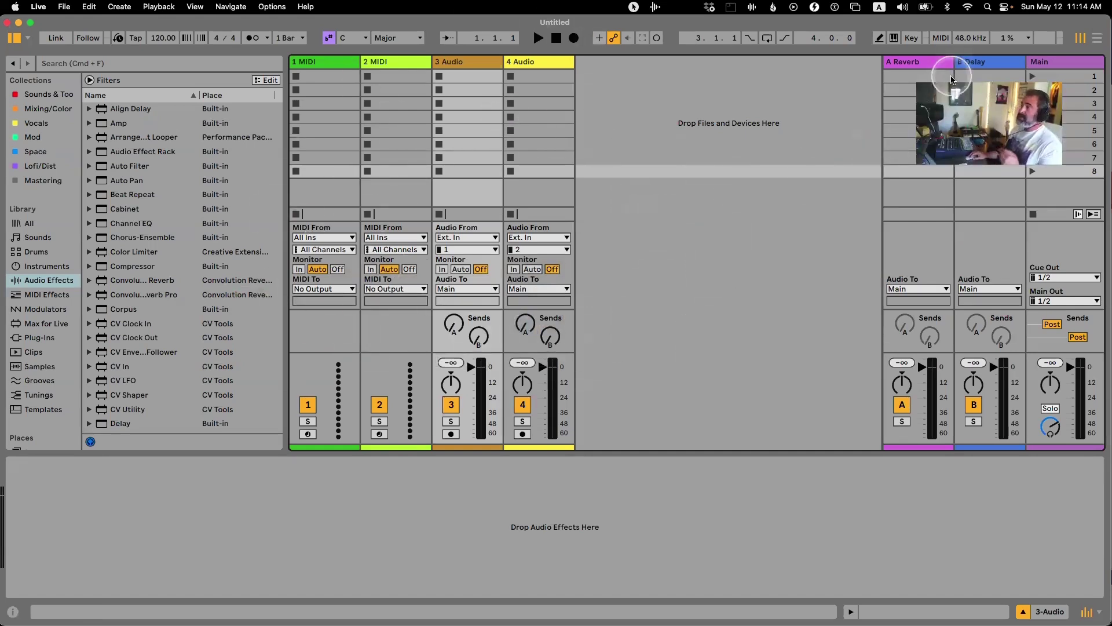
Switch to the Arrangement View and back to the Session View to compare the two layouts
click(804, 146)
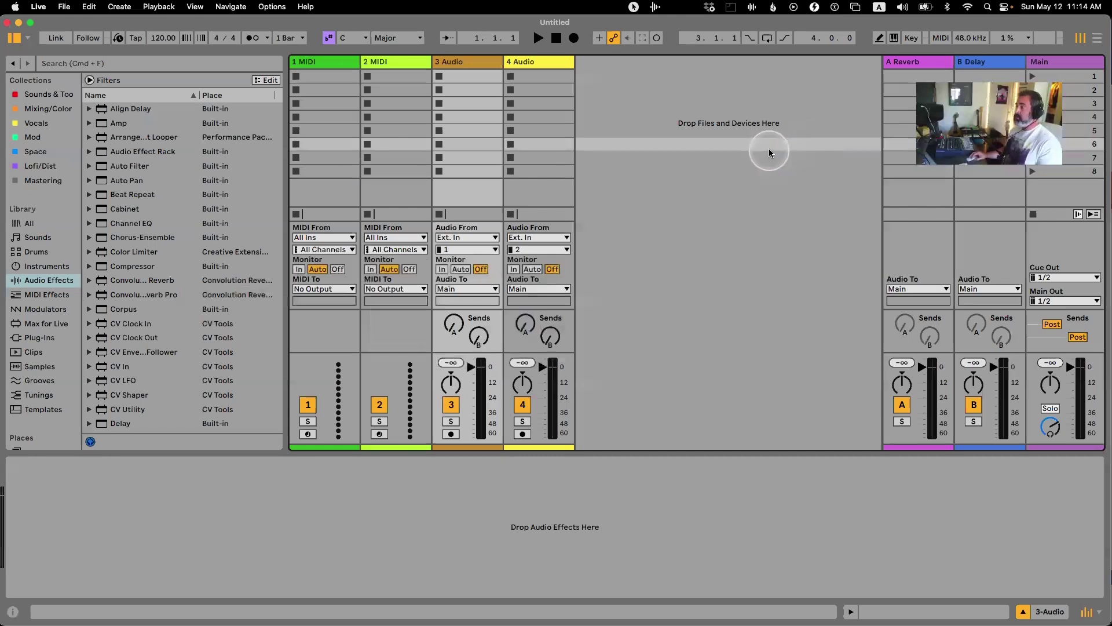
key(Tab)
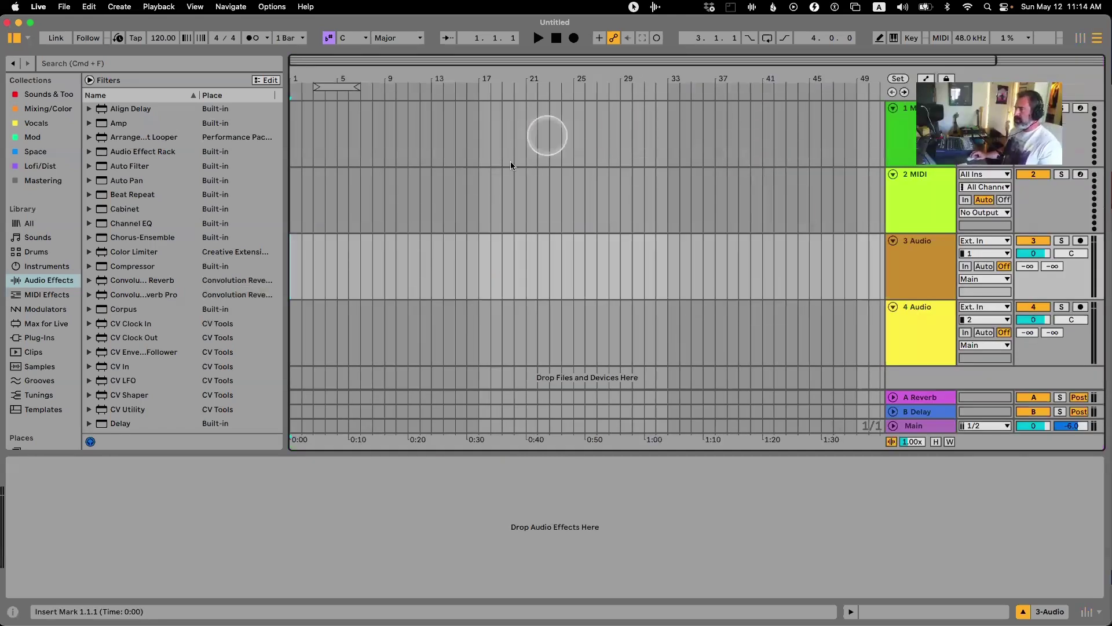
key(Tab)
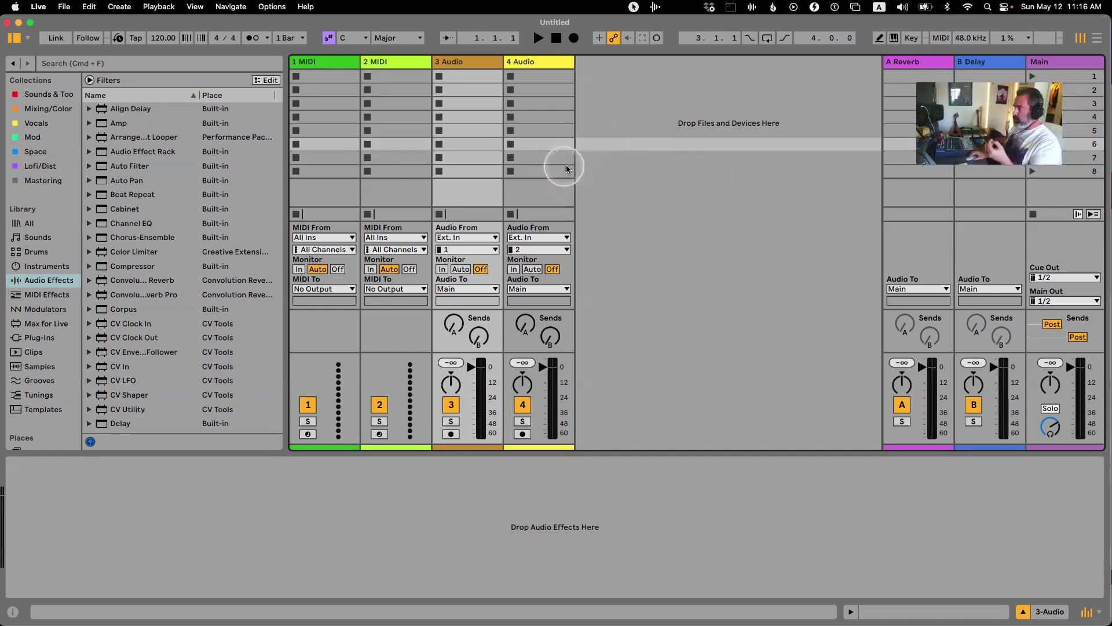
Load the Kontakt 7 instrument from the red sounds collection onto the first MIDI track
click(315, 60)
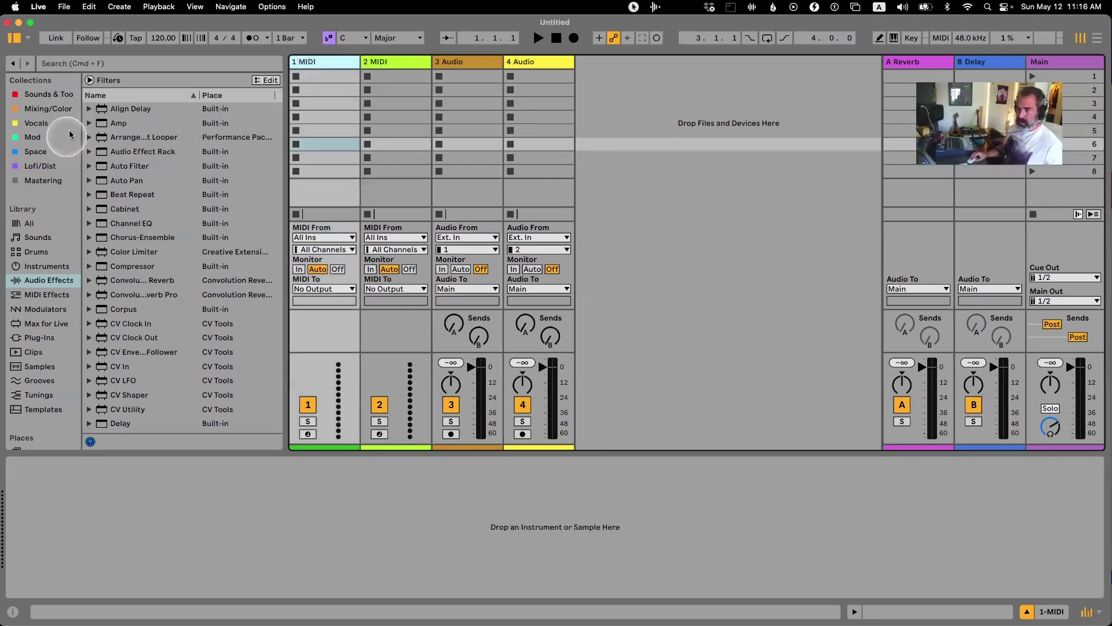
scroll(63, 108, down, 1)
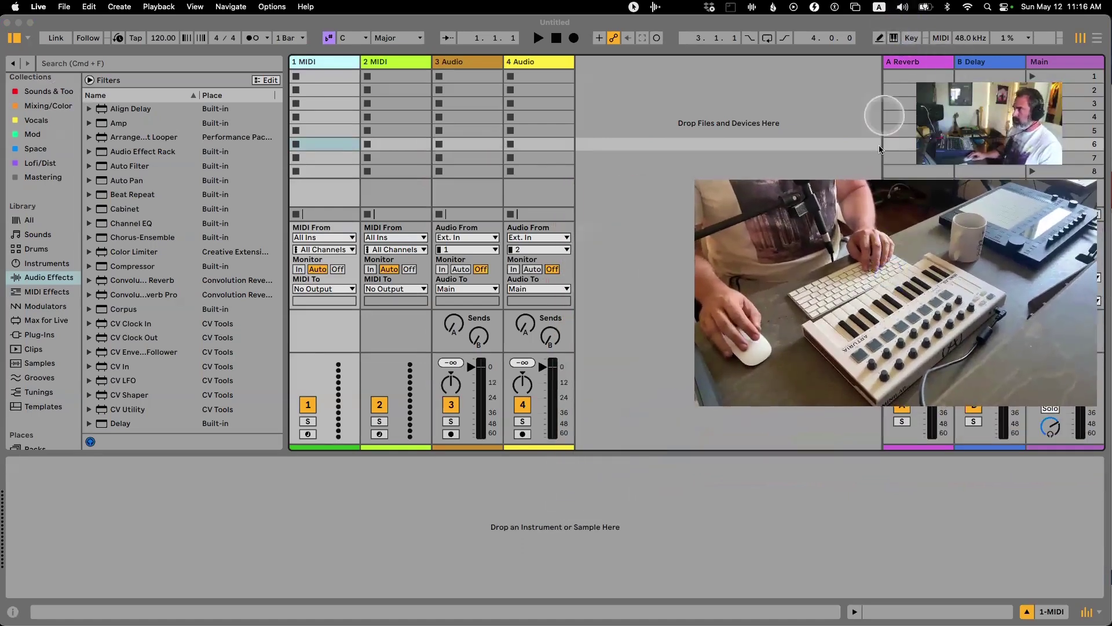
click(307, 64)
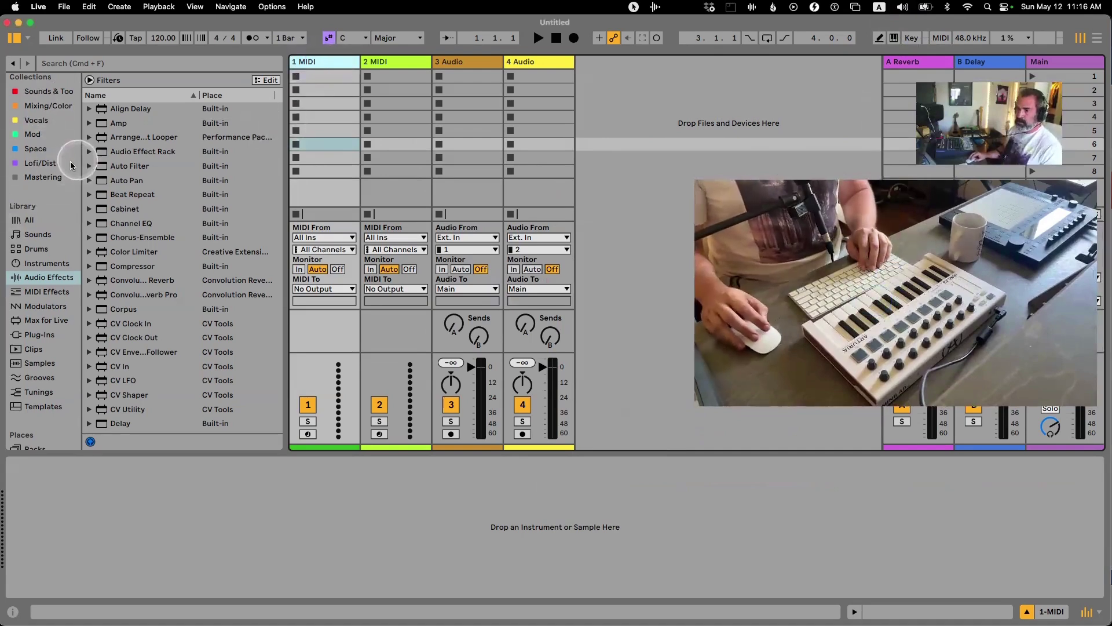
click(57, 94)
scroll(139, 194, down, 10)
scroll(223, 206, down, 5)
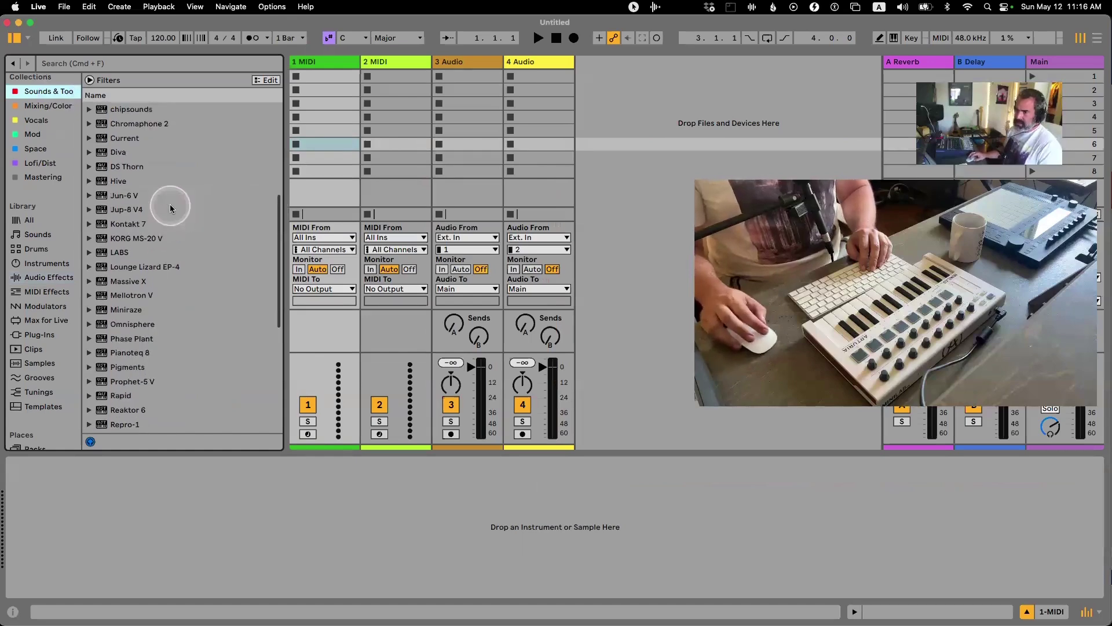
scroll(174, 231, down, 1)
scroll(177, 251, up, 3)
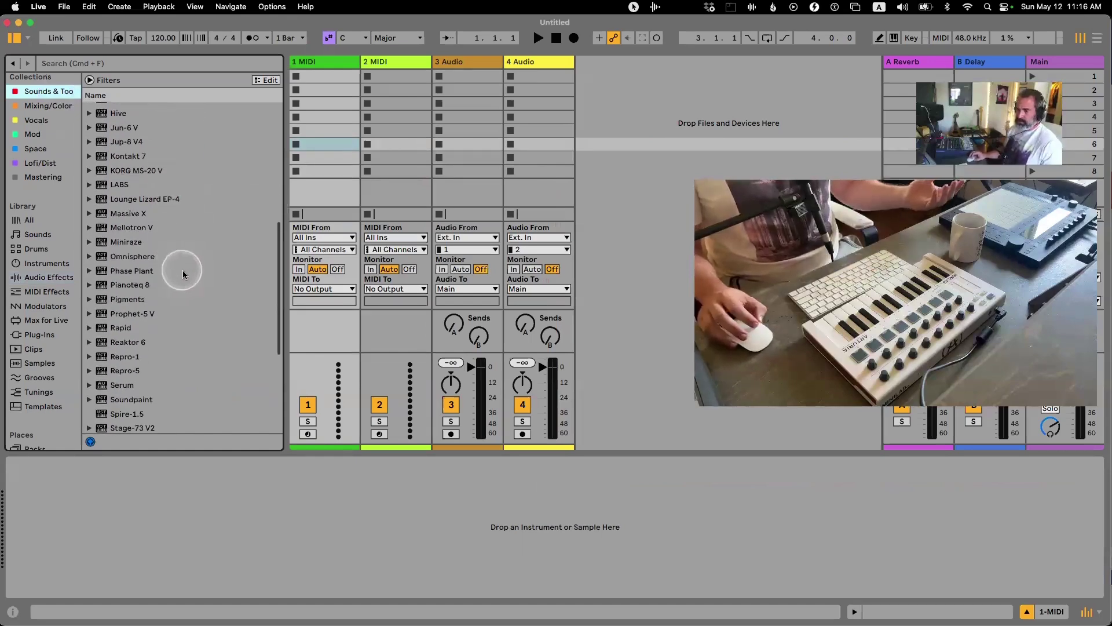
scroll(183, 276, up, 5)
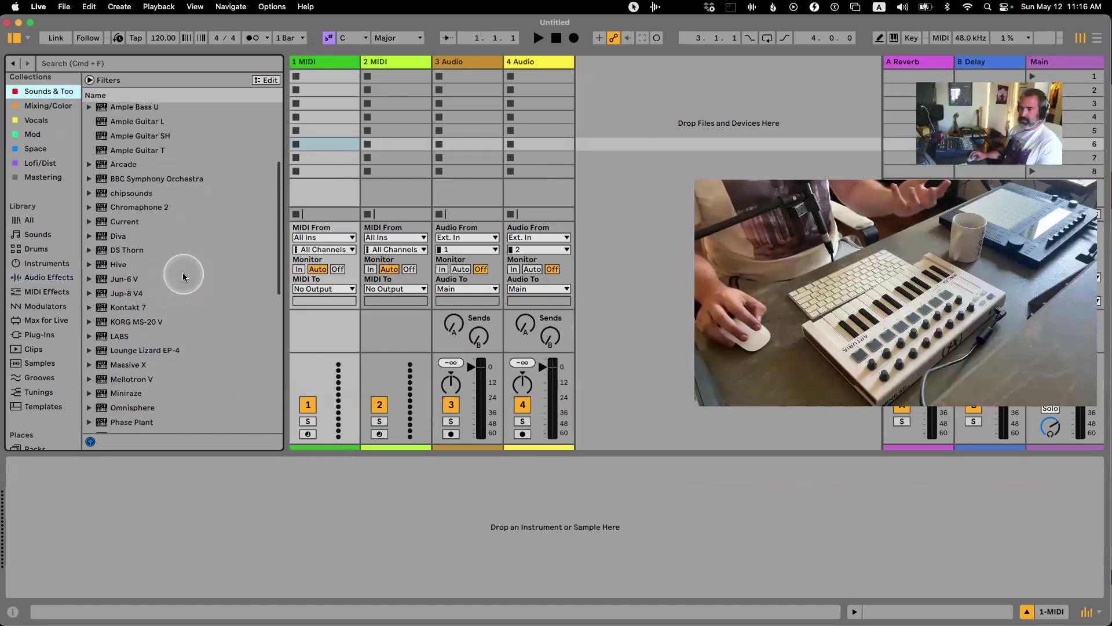
scroll(170, 215, down, 10)
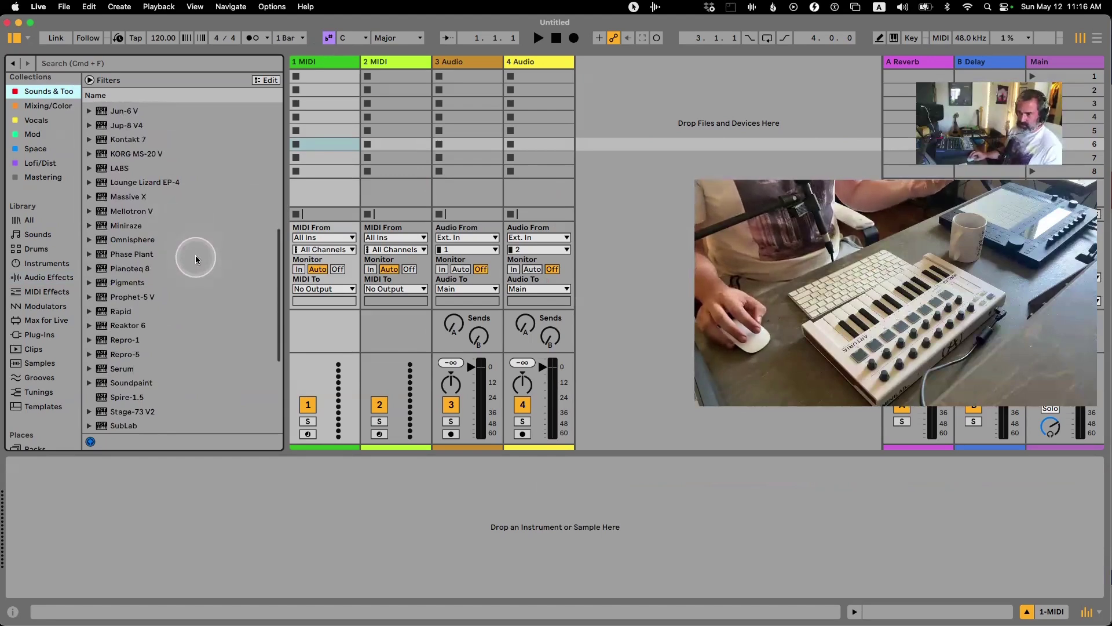
drag(117, 143, 331, 125)
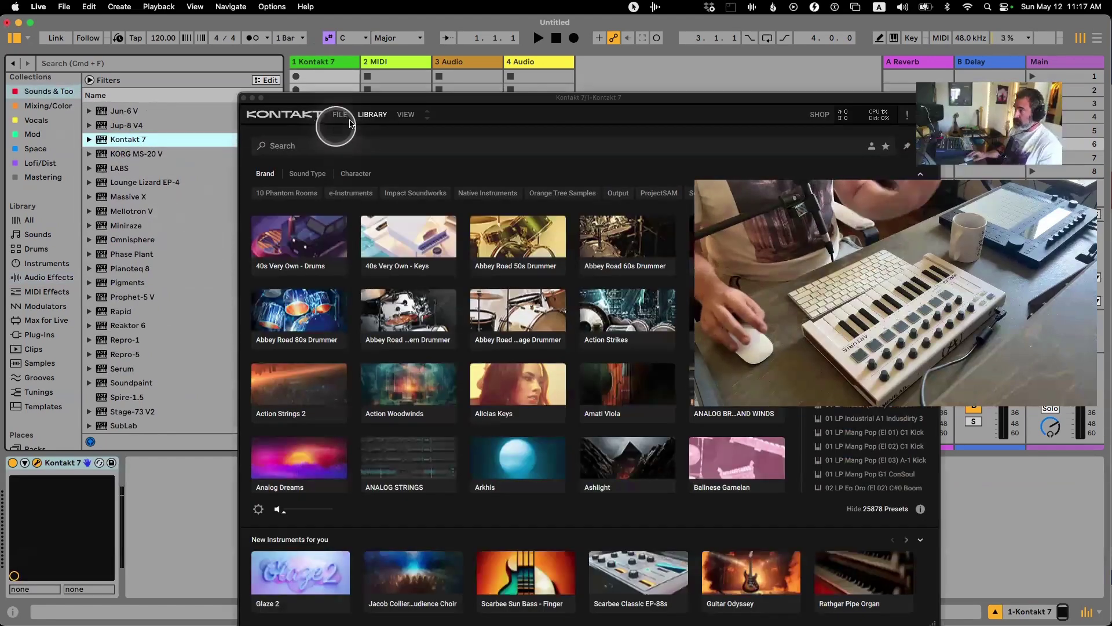
Switch Kontakt to its classic library view, load Electric Keys Phoenix.nki and close the plug-in window
click(408, 115)
click(413, 131)
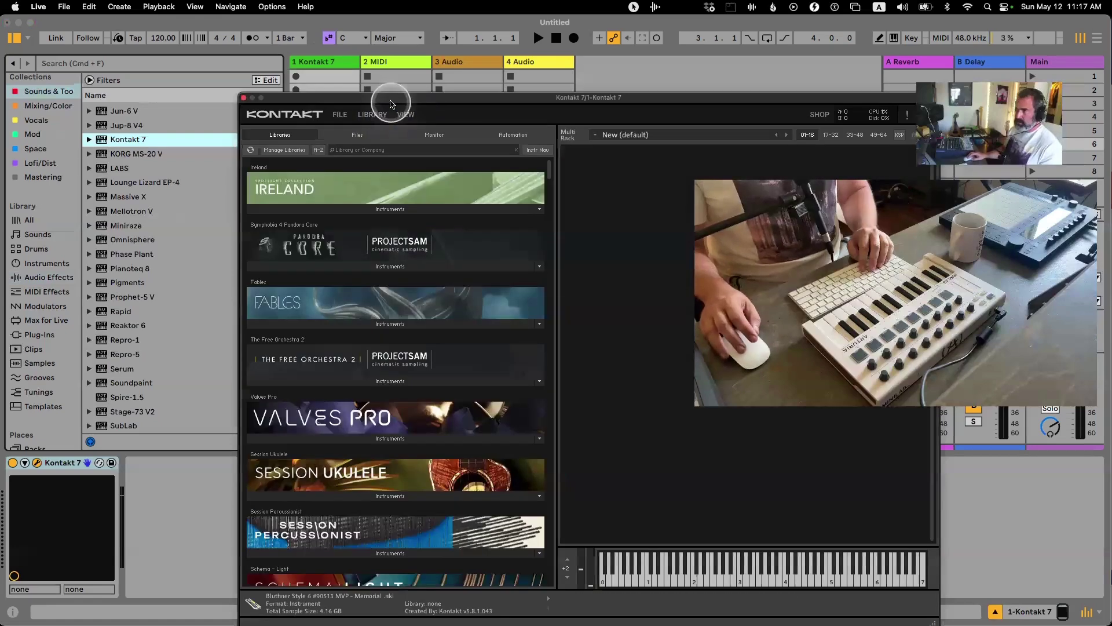
scroll(400, 250, down, 1)
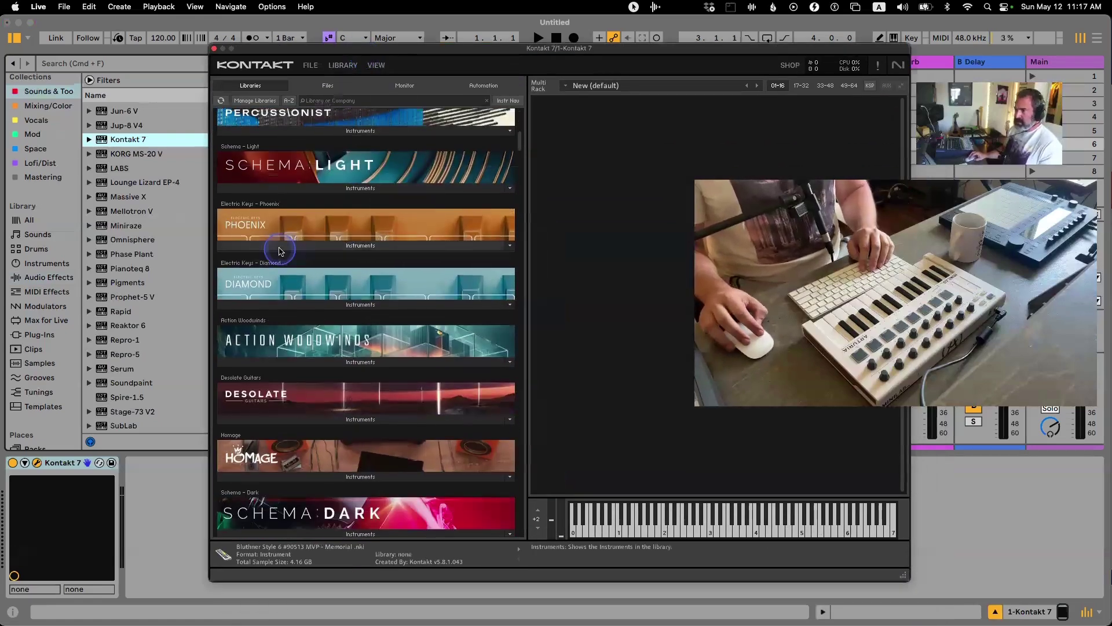
click(278, 245)
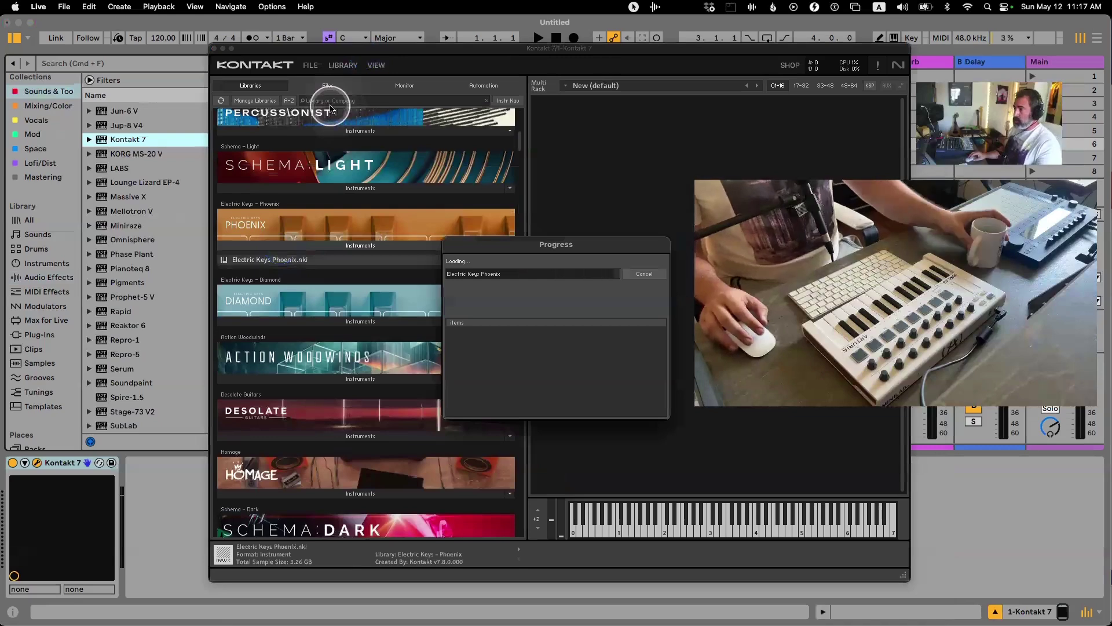
click(213, 48)
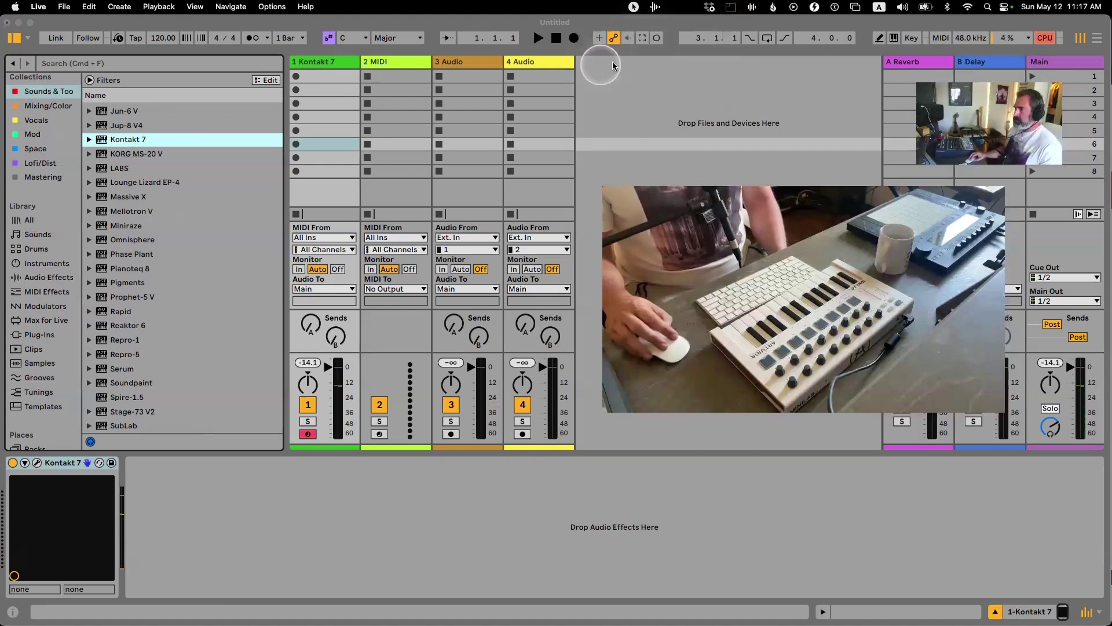
Capture the notes just played on the Kontakt 7 track as a MIDI clip, and delete that clip
click(641, 39)
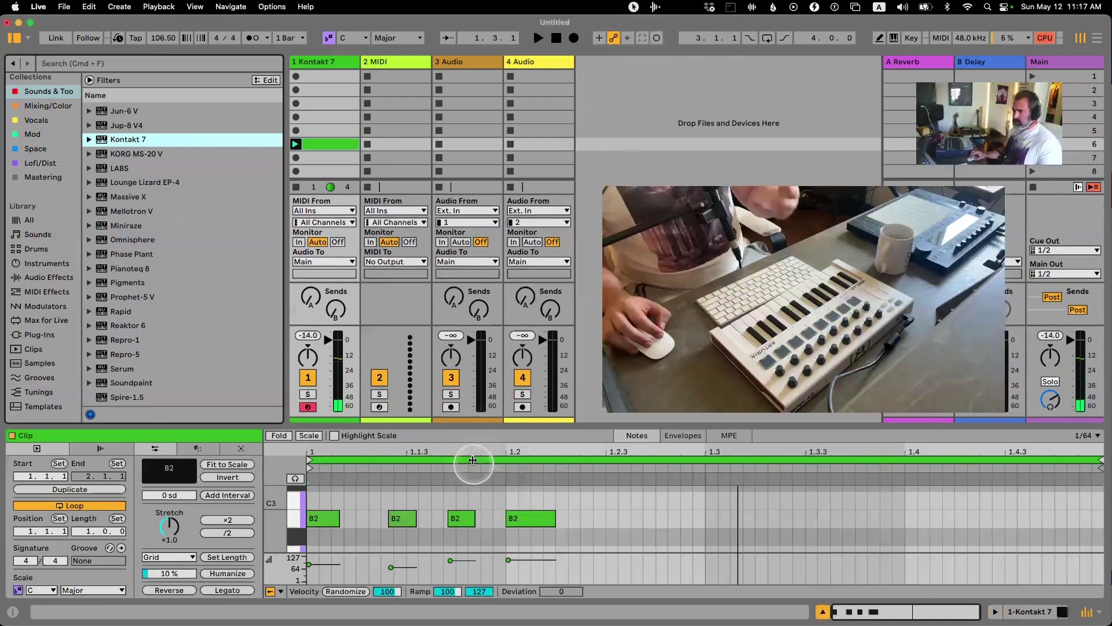
key(Delete)
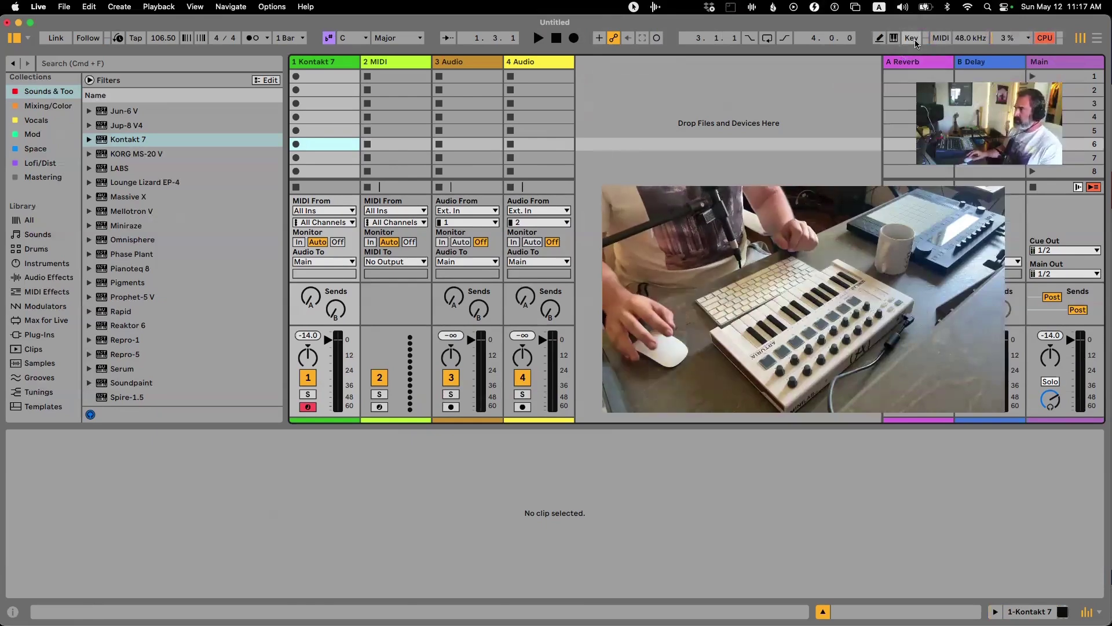
MIDI-map the Capture MIDI control to the controller pad sending Note C8 on channel 10, and leave mapping mode
click(941, 38)
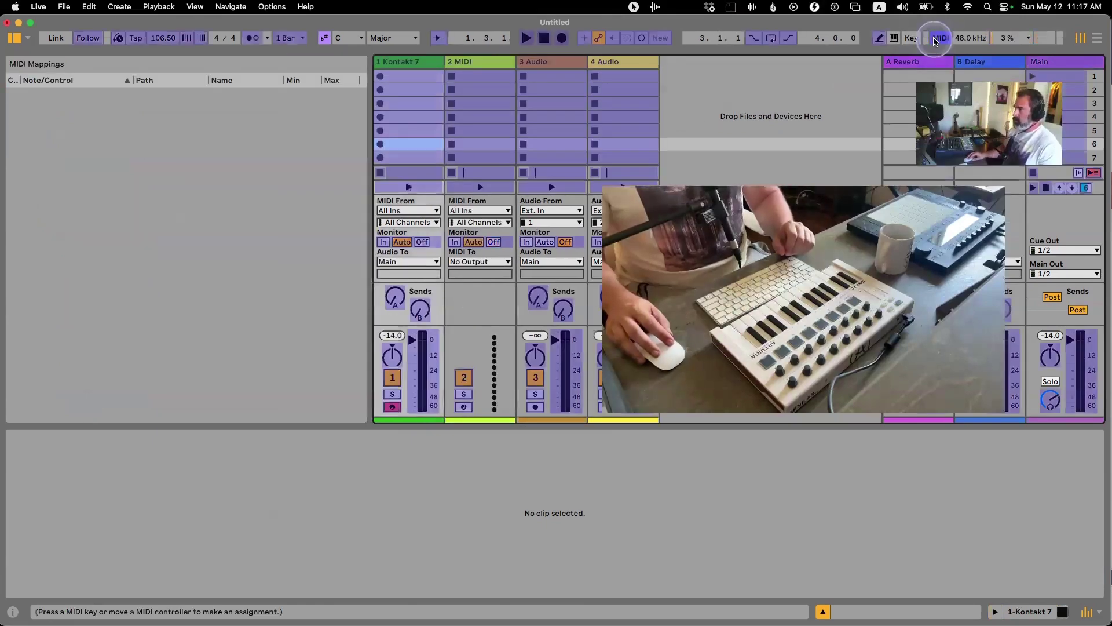
click(628, 40)
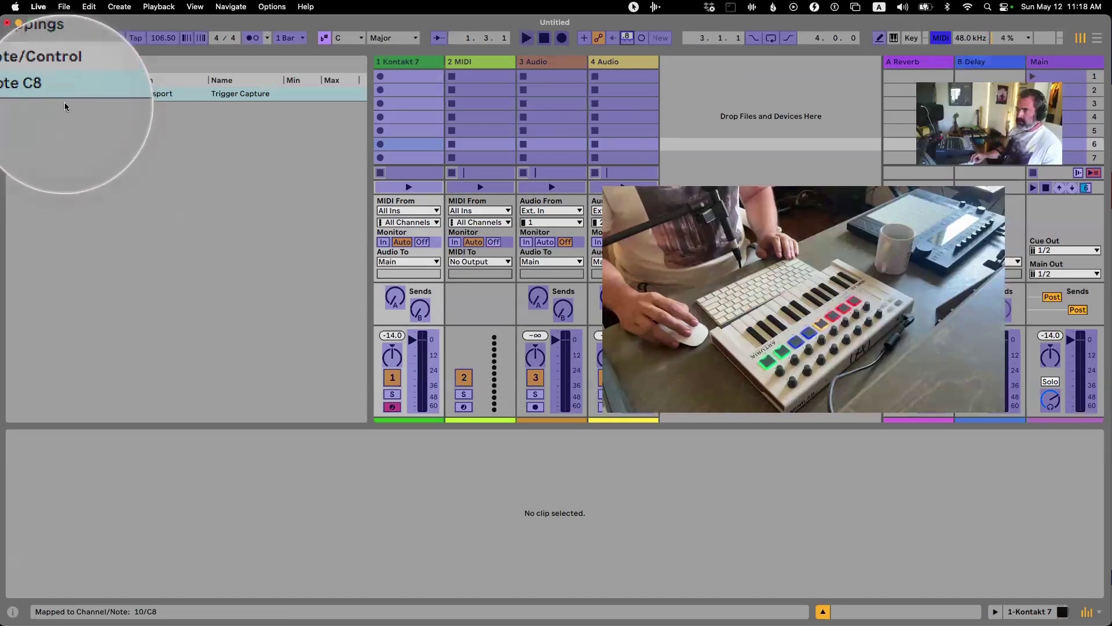
click(941, 38)
click(940, 38)
click(628, 41)
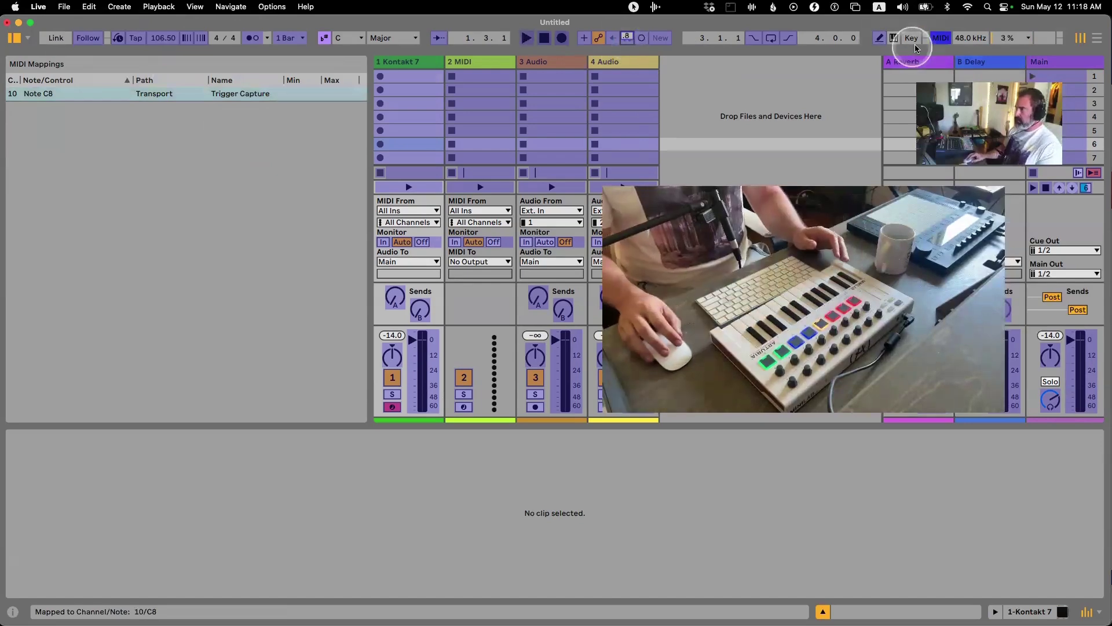
click(941, 38)
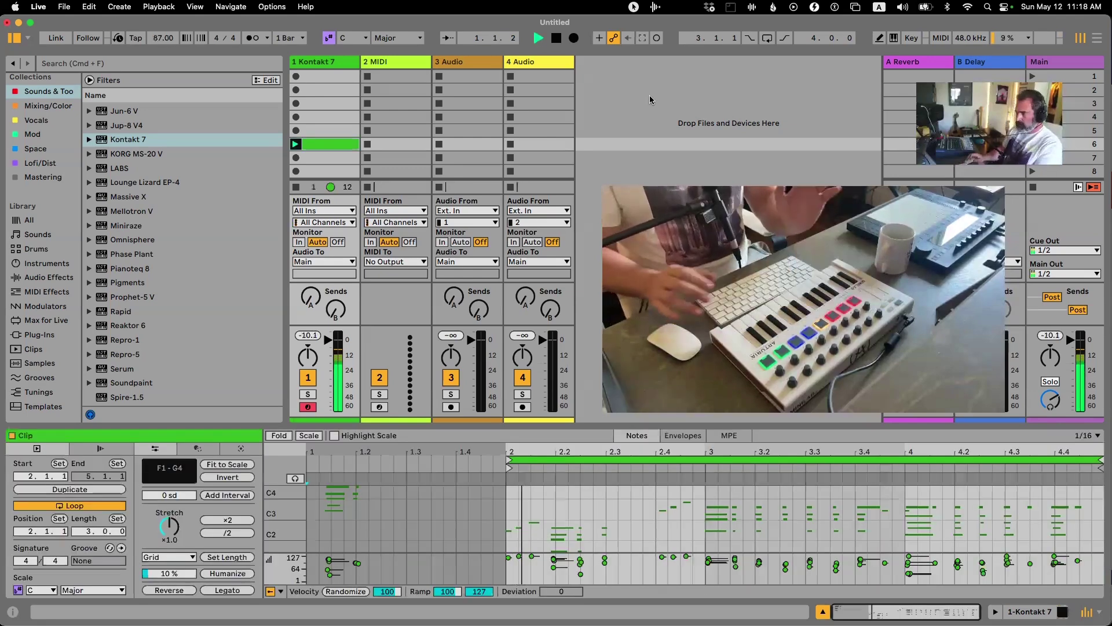
Capture a played phrase into scene 6 of the Kontakt 7 track, stop playback and delete the clip
key(super+shift+c)
click(597, 103)
key(space)
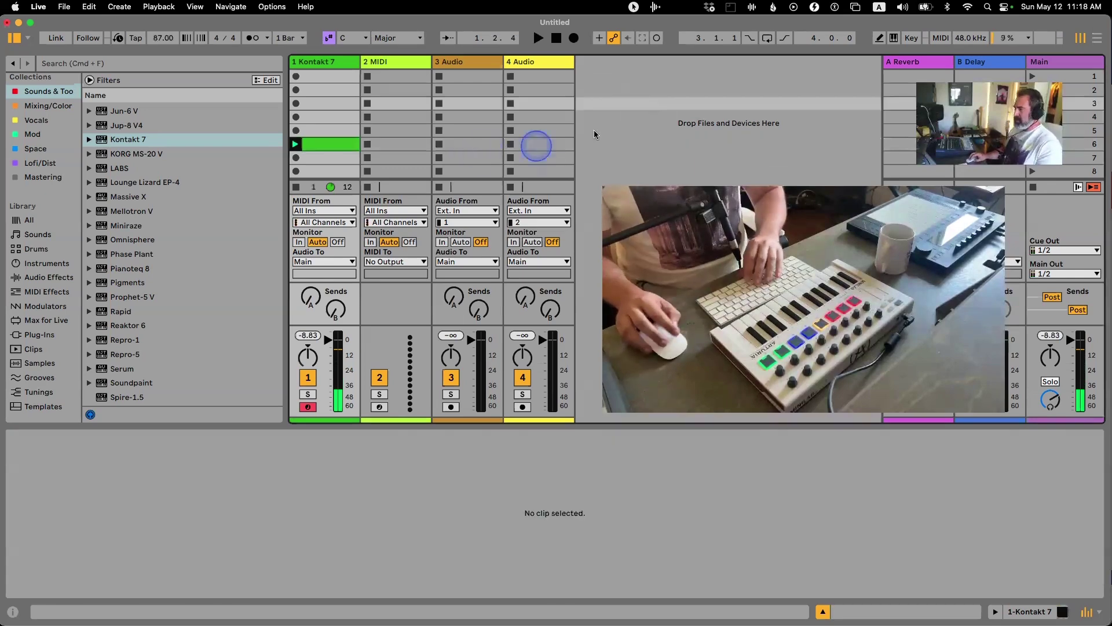
click(317, 146)
key(Delete)
Capture the newly played phrase as a MIDI clip in scene 5 of the Kontakt 7 track
click(333, 128)
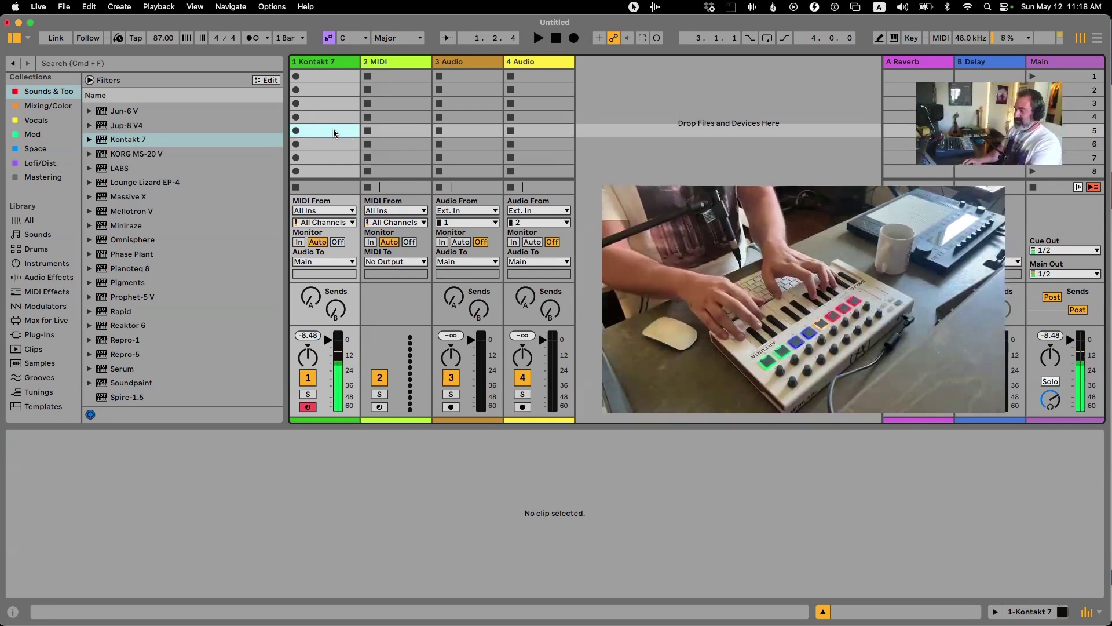
key(super+shift+c)
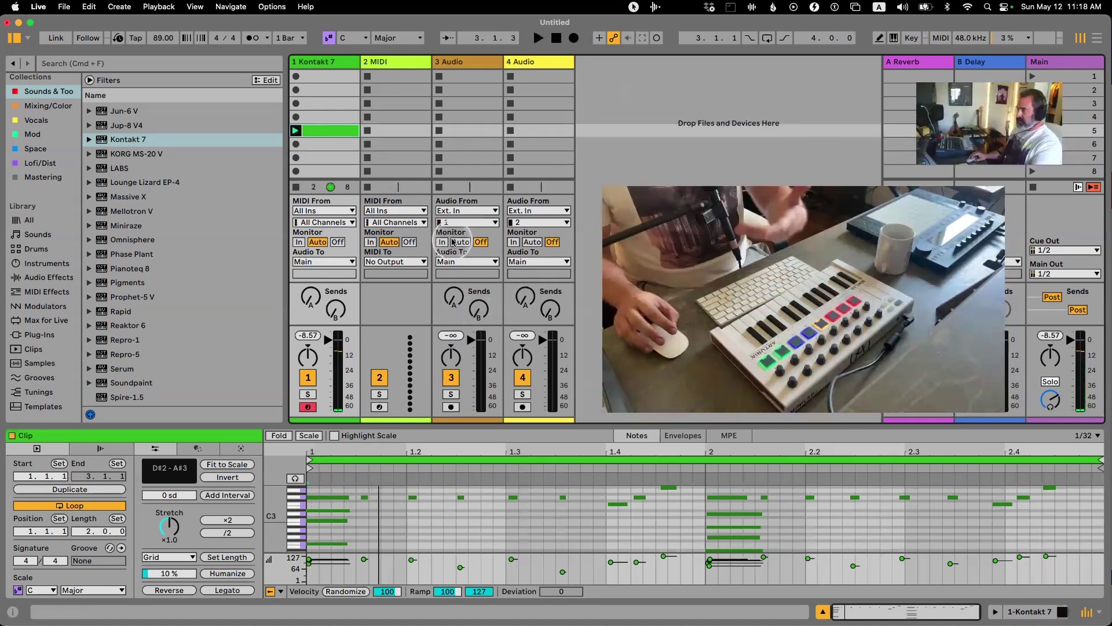
Delete the empty MIDI track and both audio tracks, and insert a new MIDI track after Kontakt 7
click(397, 64)
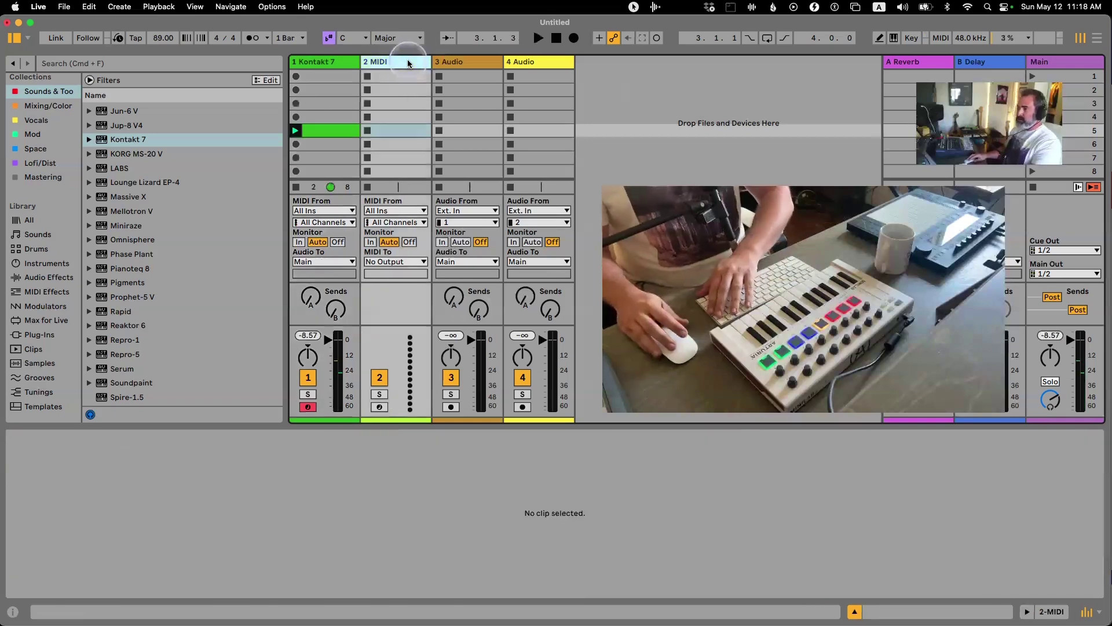
key(BackSpace)
key(BackSpace)
key(BackSpace)
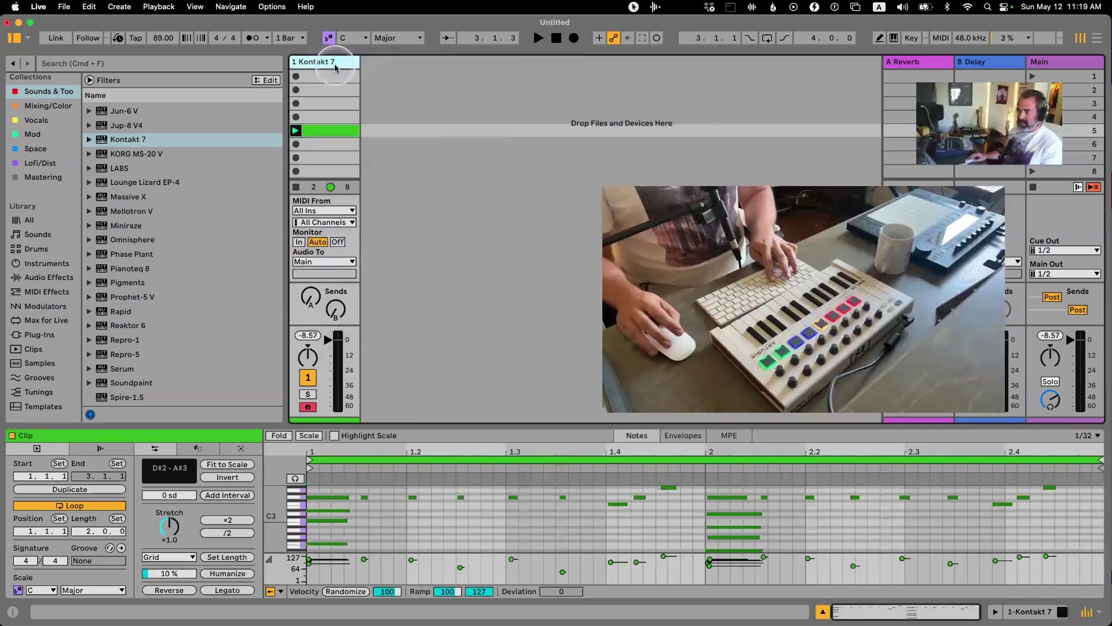
key(super+shift+t)
Load Black Squid Kit.adg from the Drums folder of Sound Oracle's Golden Era pack onto the new MIDI track
scroll(26, 241, down, 5)
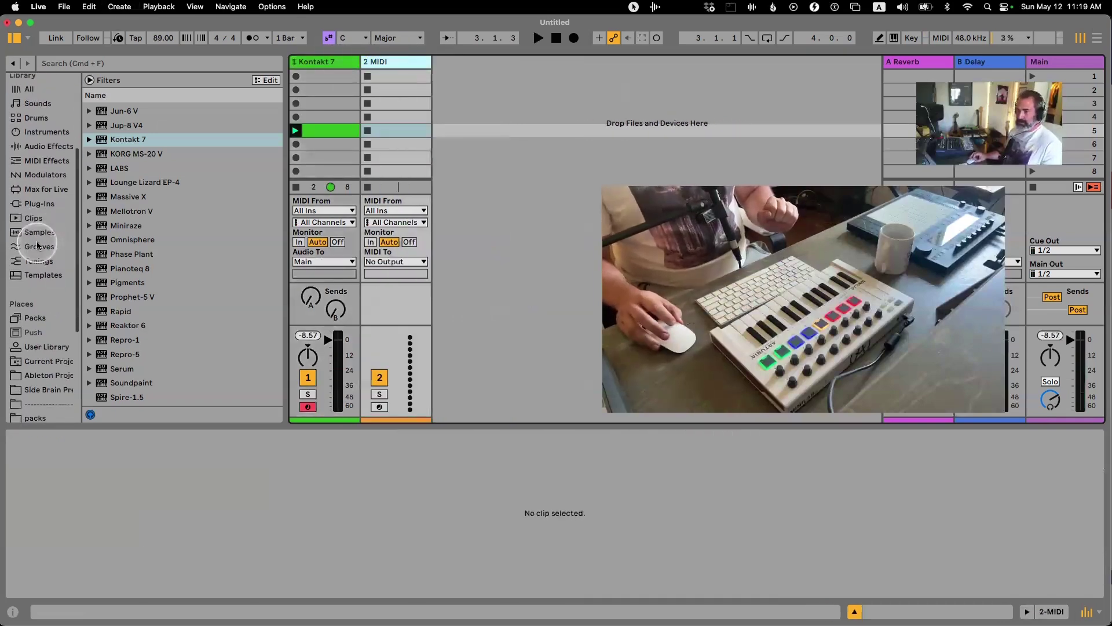
click(35, 317)
scroll(196, 230, up, 20)
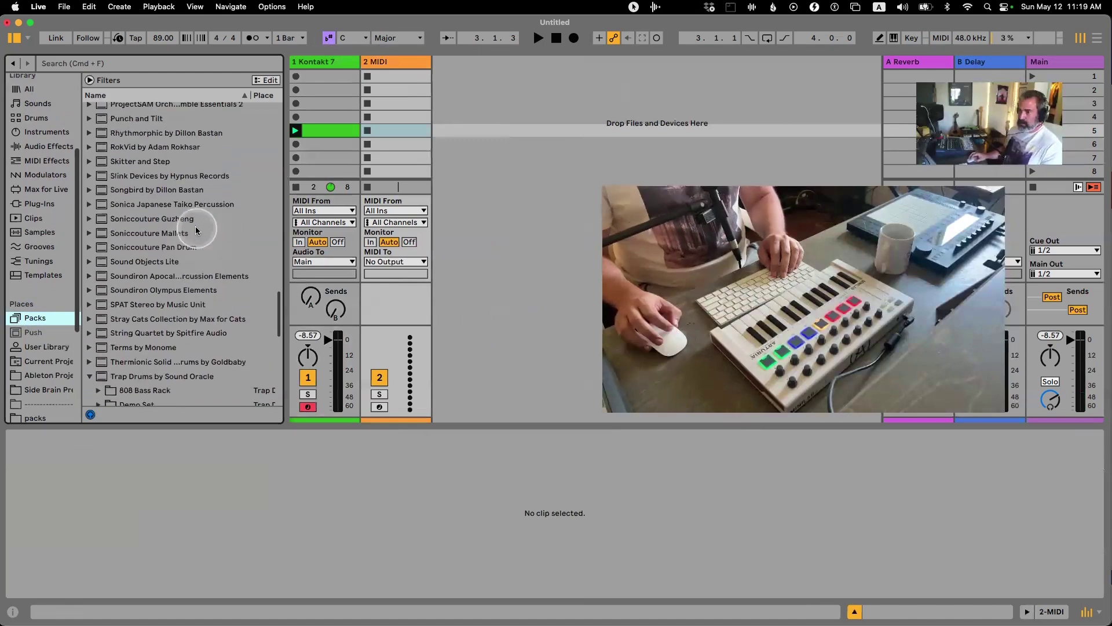
scroll(209, 226, up, 4)
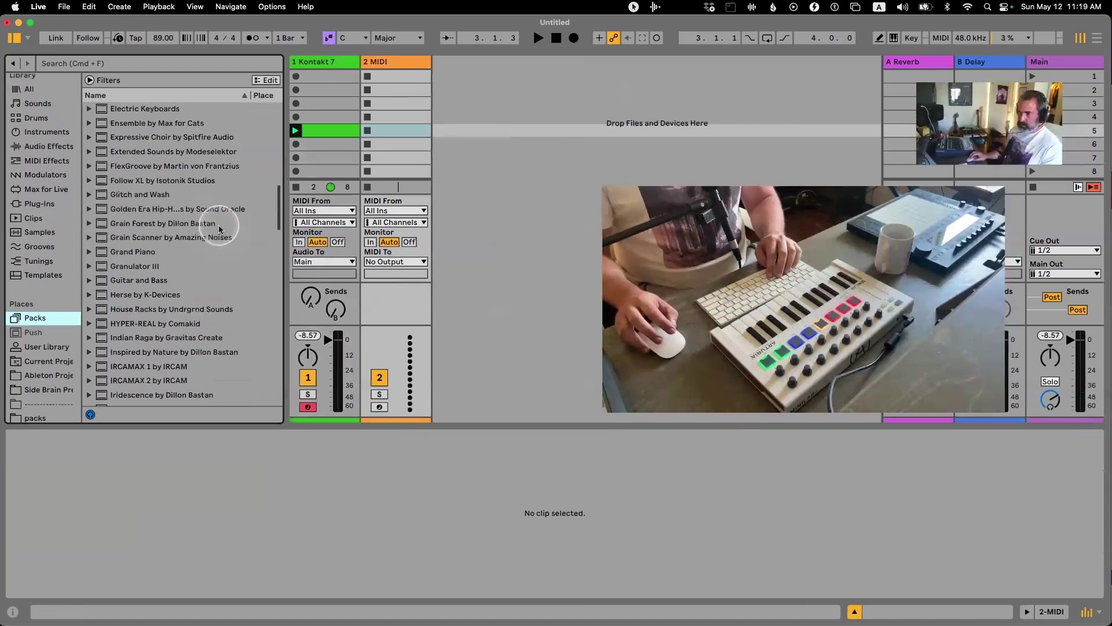
click(260, 249)
key(Right)
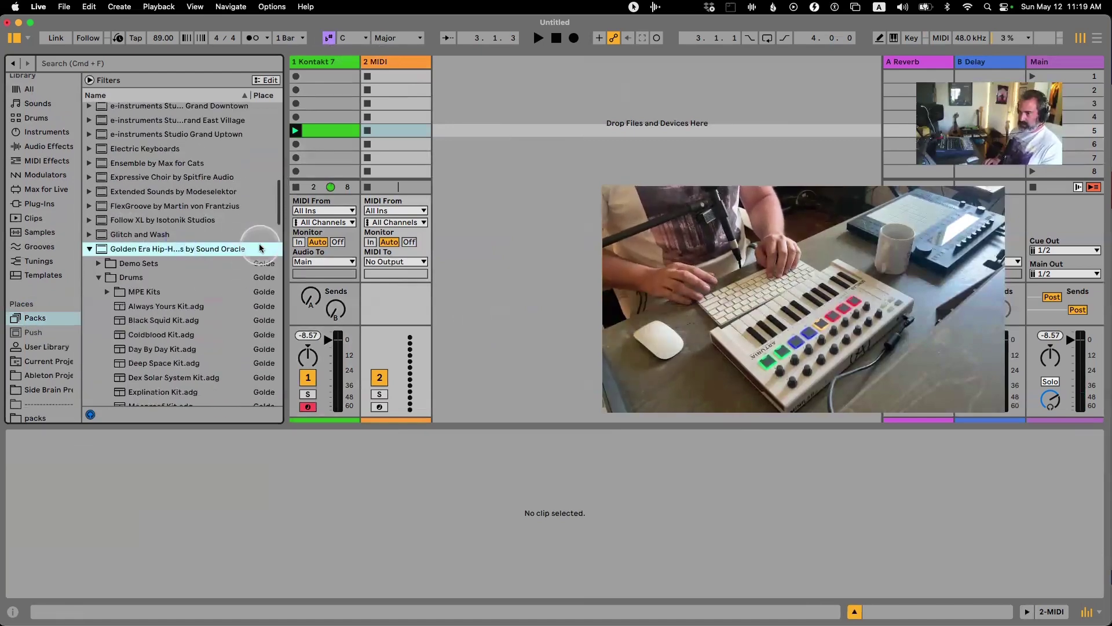
key(Down)
key(Down)
key(Down)
key(Down)
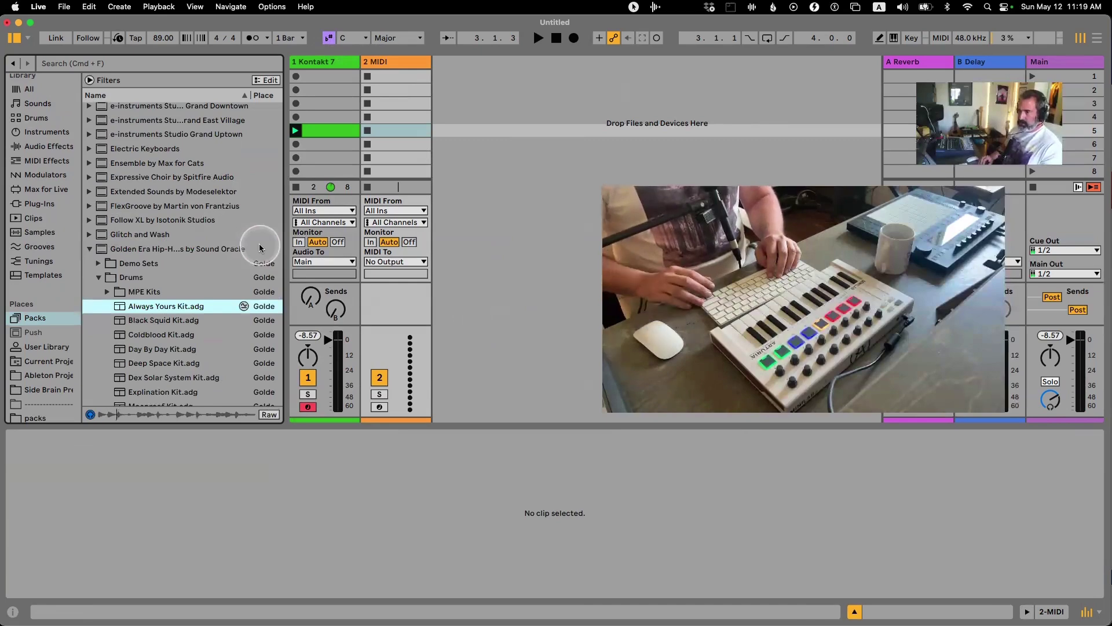
key(Down)
key(Return)
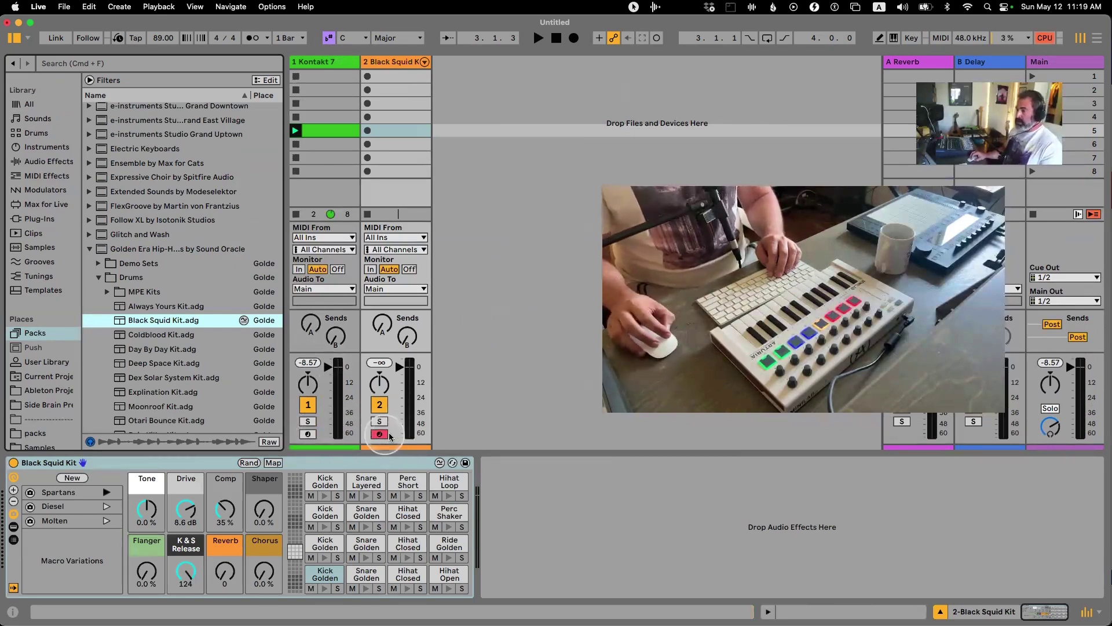
Arm the Kontakt 7 track and MIDI-map the Black Squid Kit track's arm control to note C#8
click(314, 437)
click(307, 434)
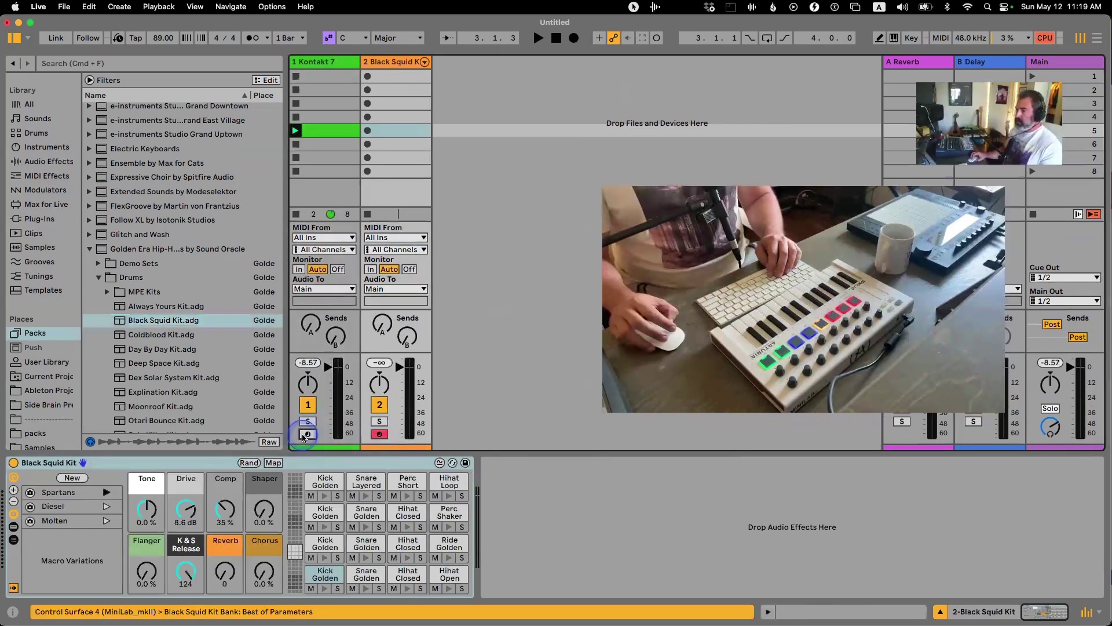
click(940, 38)
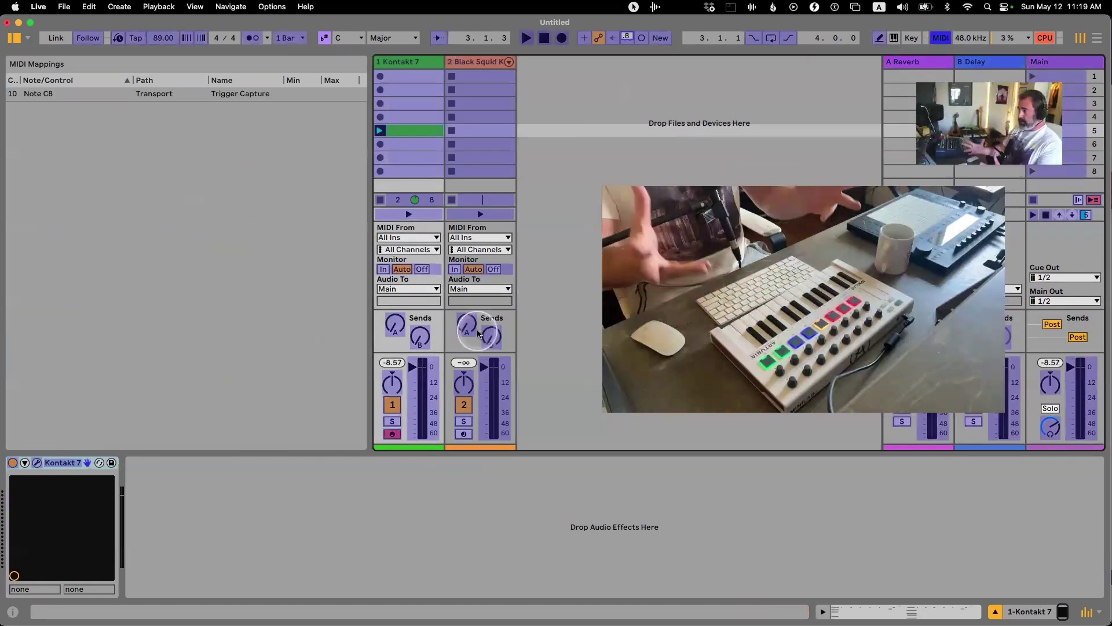
click(393, 435)
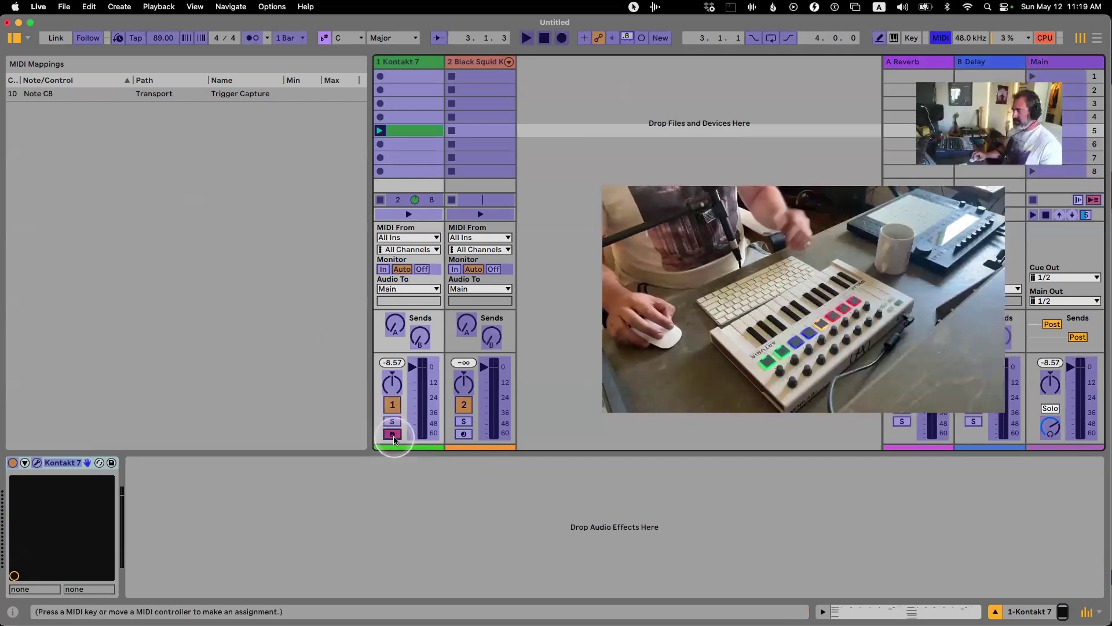
click(463, 434)
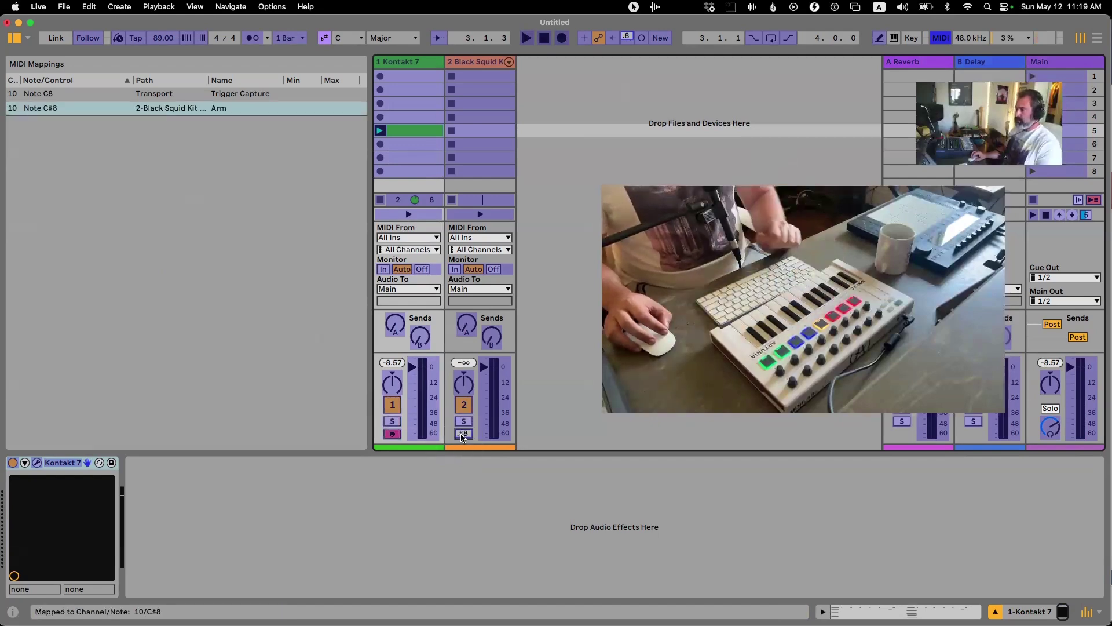
click(940, 39)
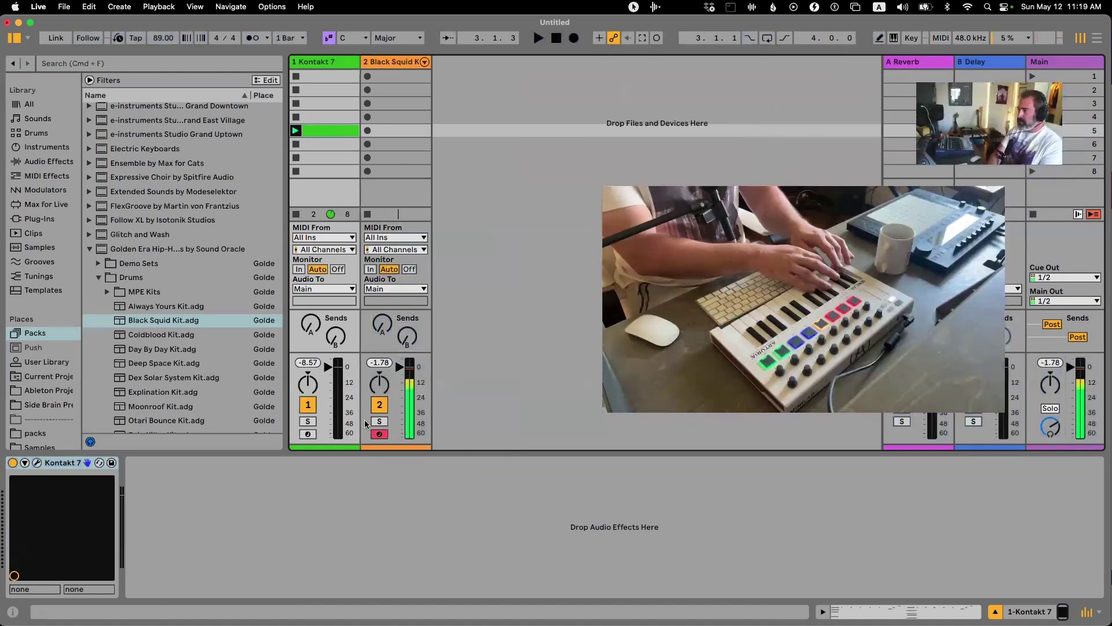
Delete the scene 5 clip from the Kontakt 7 track, then select its scene 1 slot and arm the track
click(396, 62)
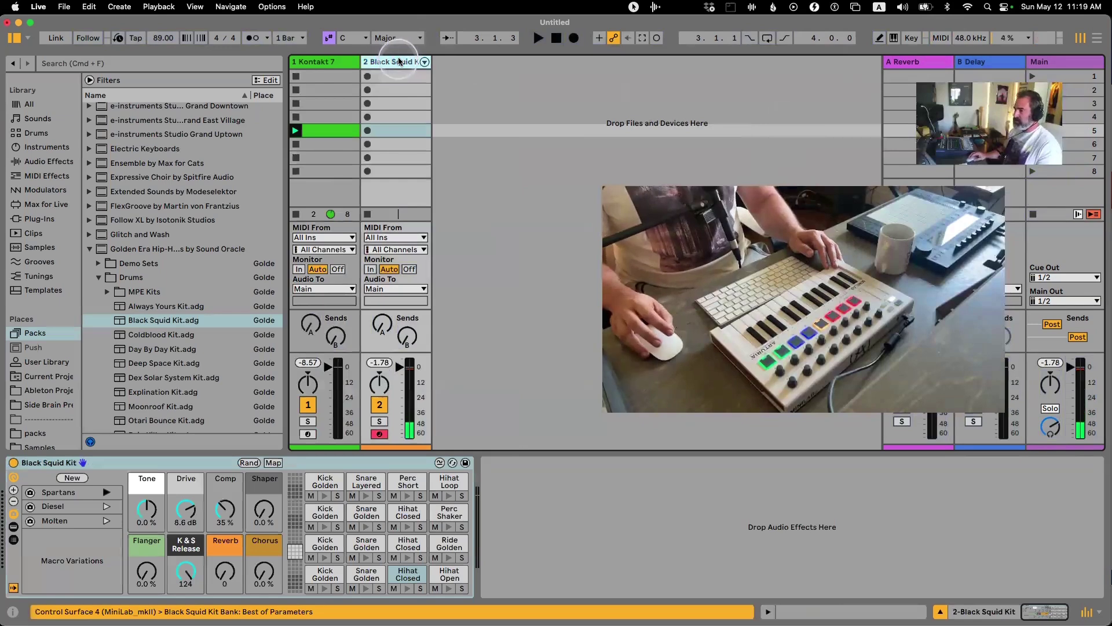
click(343, 132)
key(Delete)
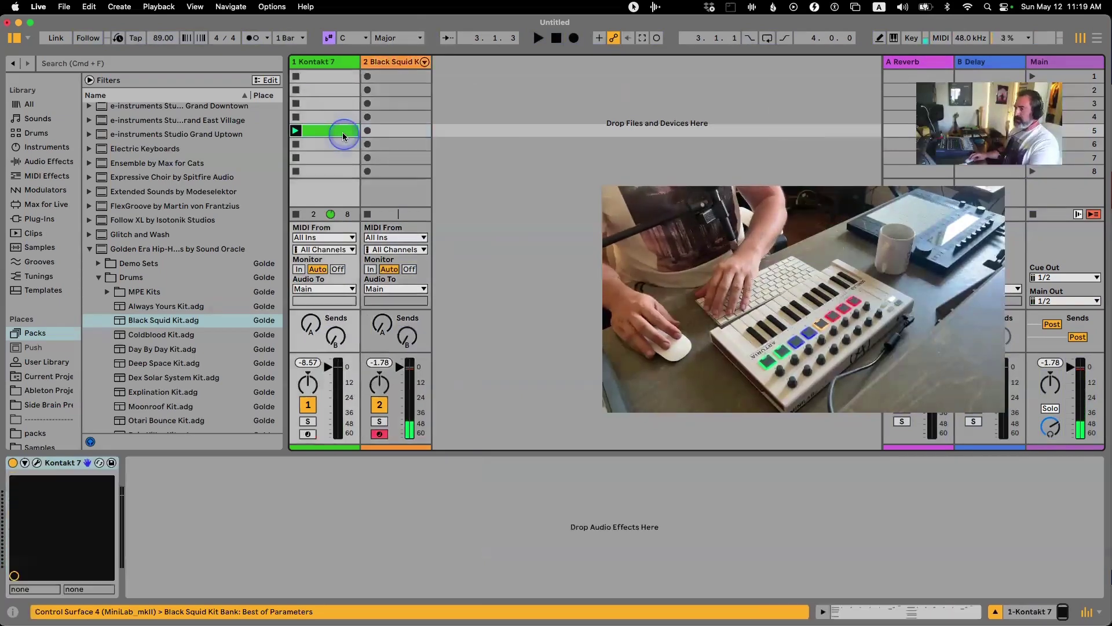
click(323, 76)
click(309, 434)
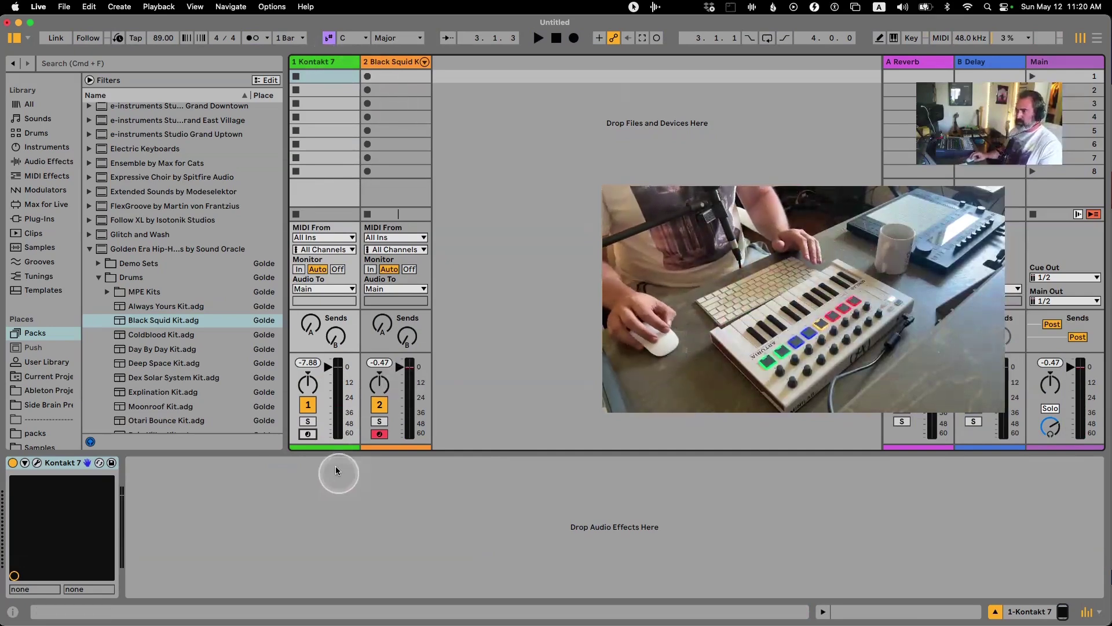
click(308, 433)
Rename the Kontakt 7 track as EP and the Black Squid Kit track as Drums
double_click(324, 61)
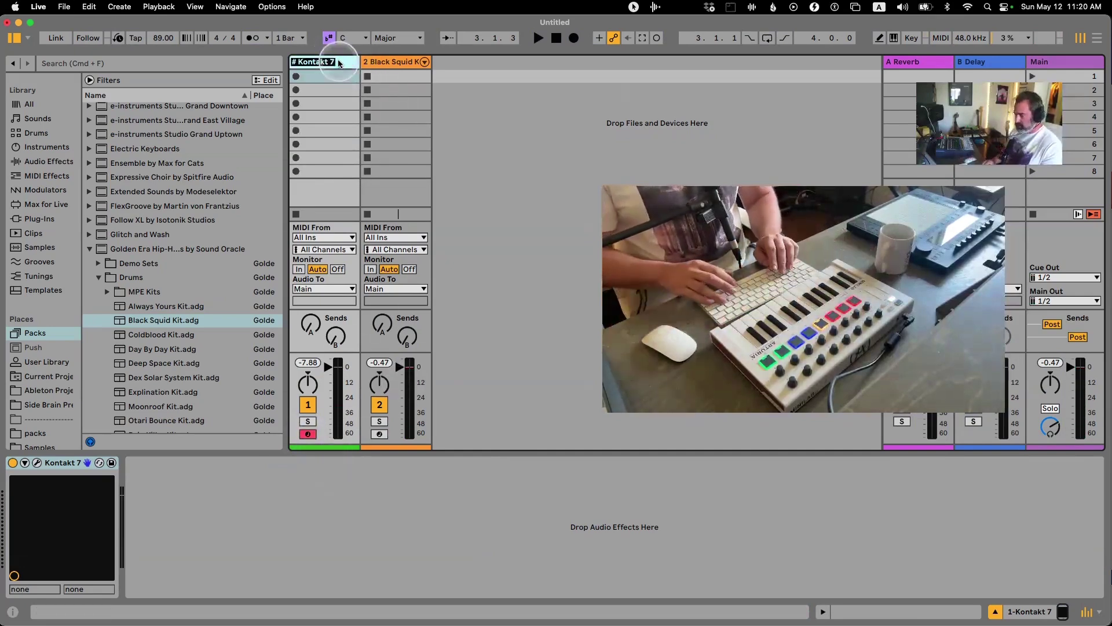
text(EP)
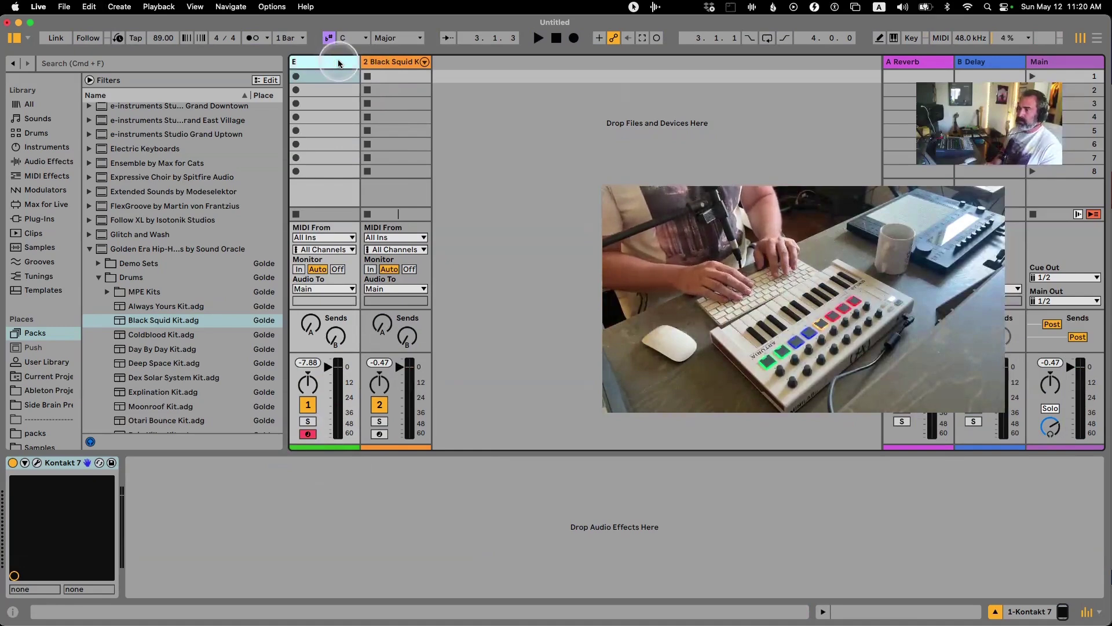
key(Return)
double_click(402, 62)
text(Drum)
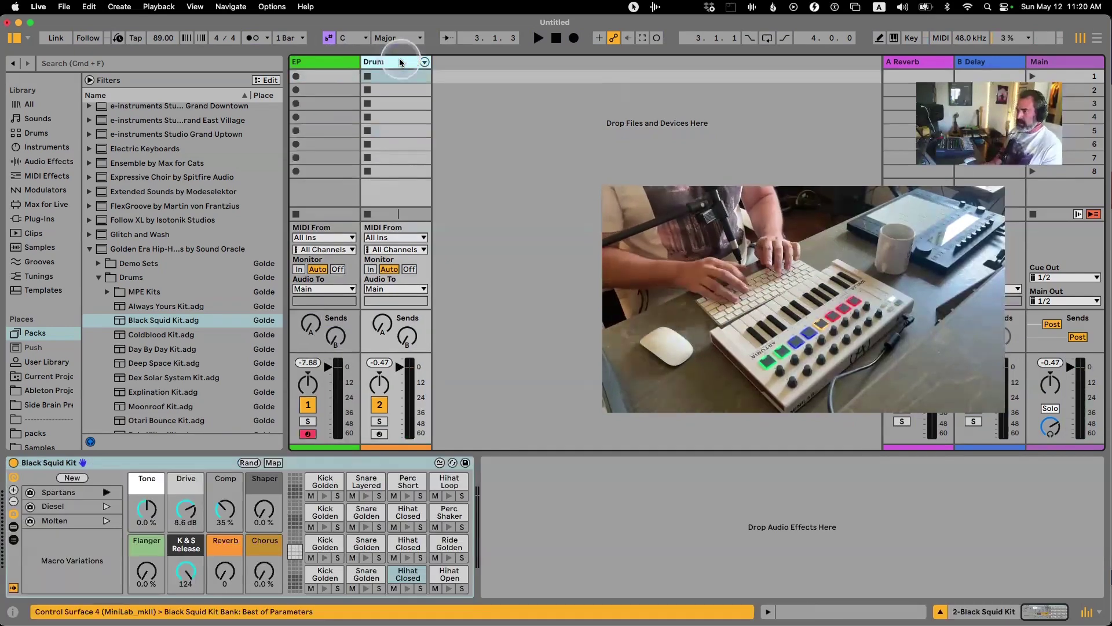
text(s)
Add the Pitch MIDI effect before Kontakt 7 on the EP track and set its pitch to +12 st
key(shift+Tab)
click(51, 175)
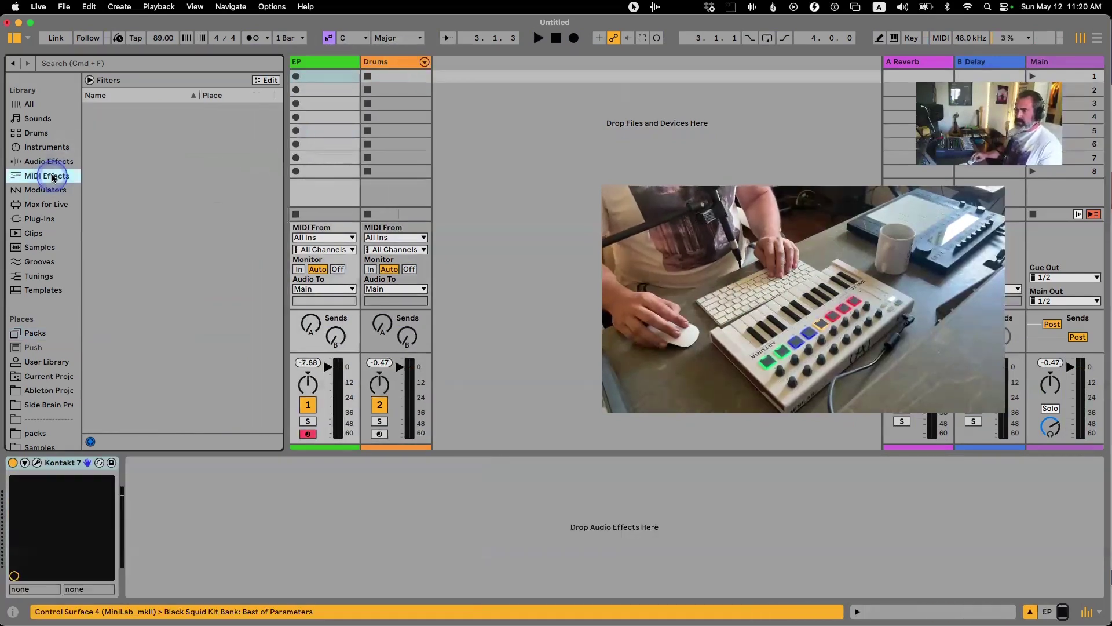
double_click(126, 295)
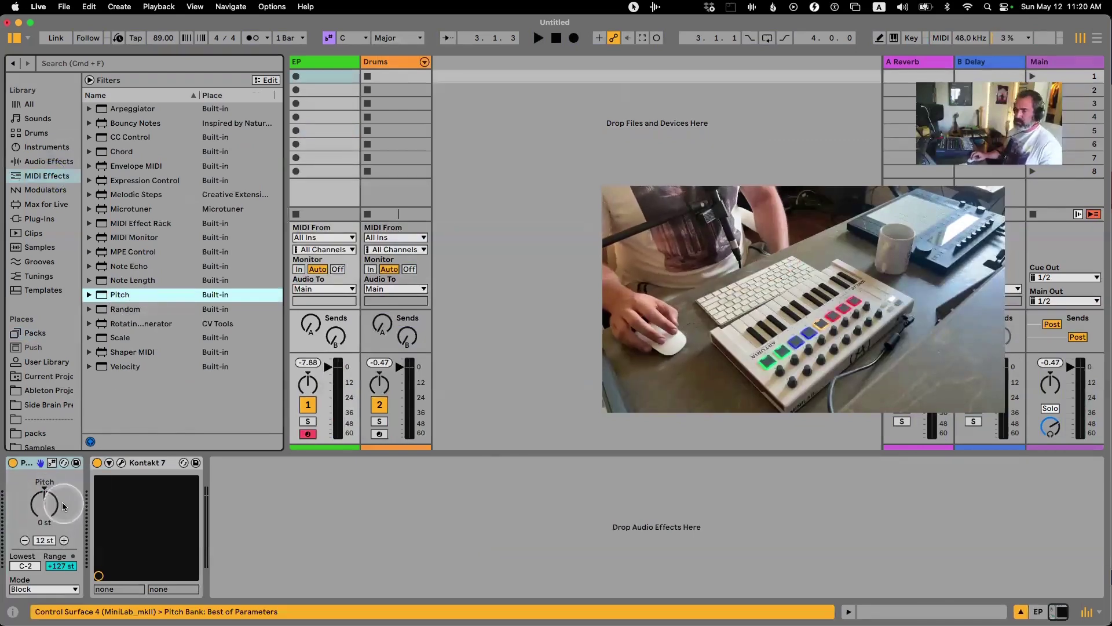
drag(57, 524, 85, 485)
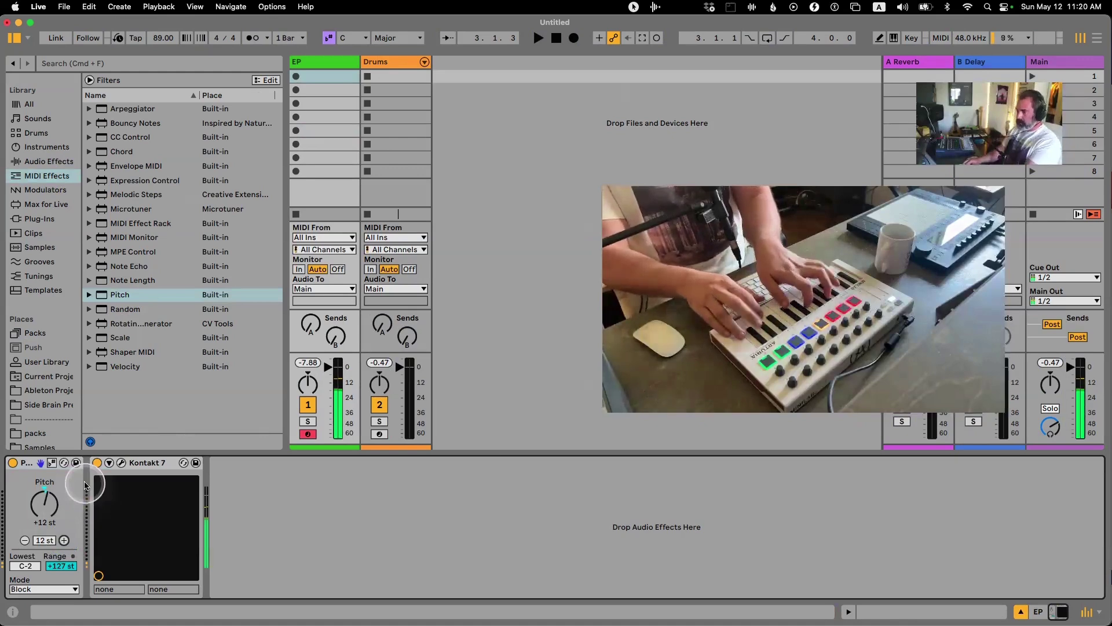
Capture the played notes into scene 3 of the EP track and delete the captured clip
click(343, 104)
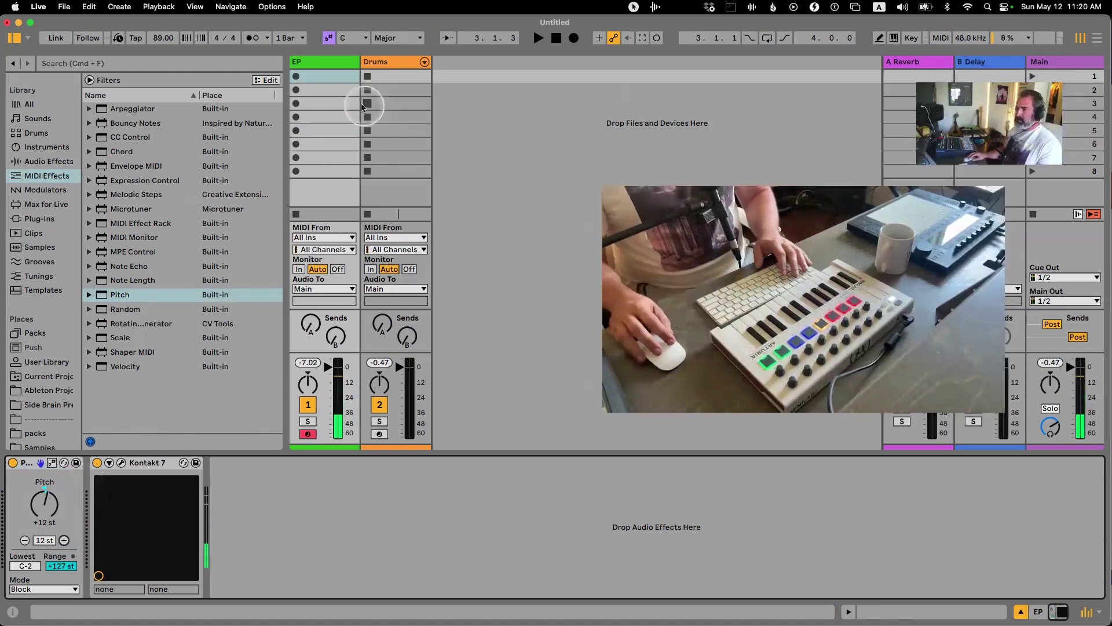
click(643, 38)
key(Delete)
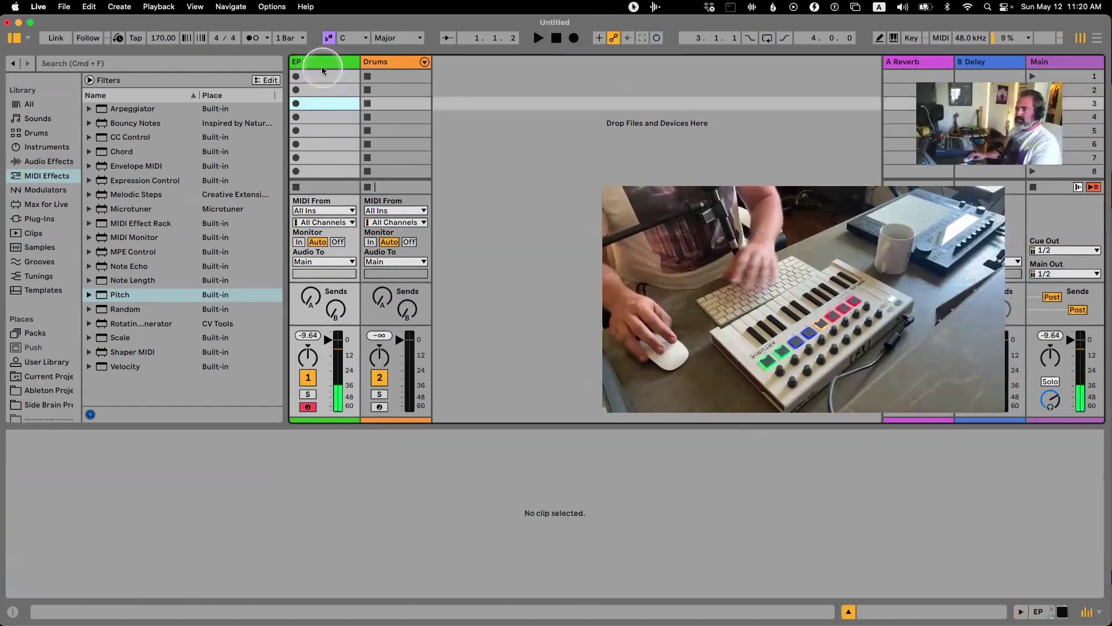
Capture the played EP phrase and drum beat as clips in scene 1 of the EP and Drums tracks
click(318, 81)
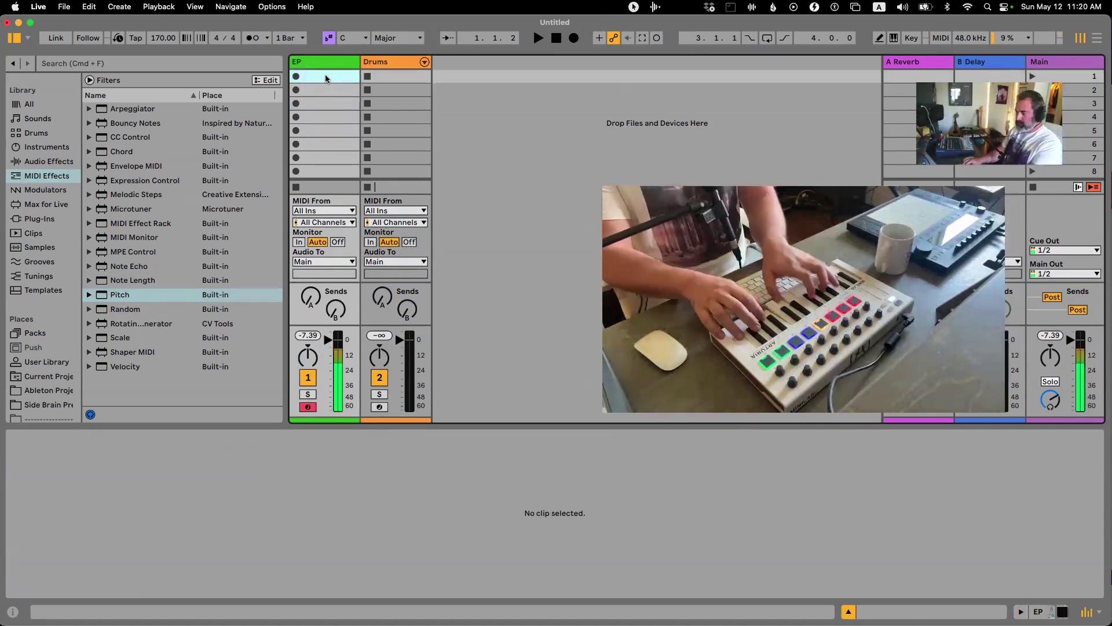
key(super+shift+c)
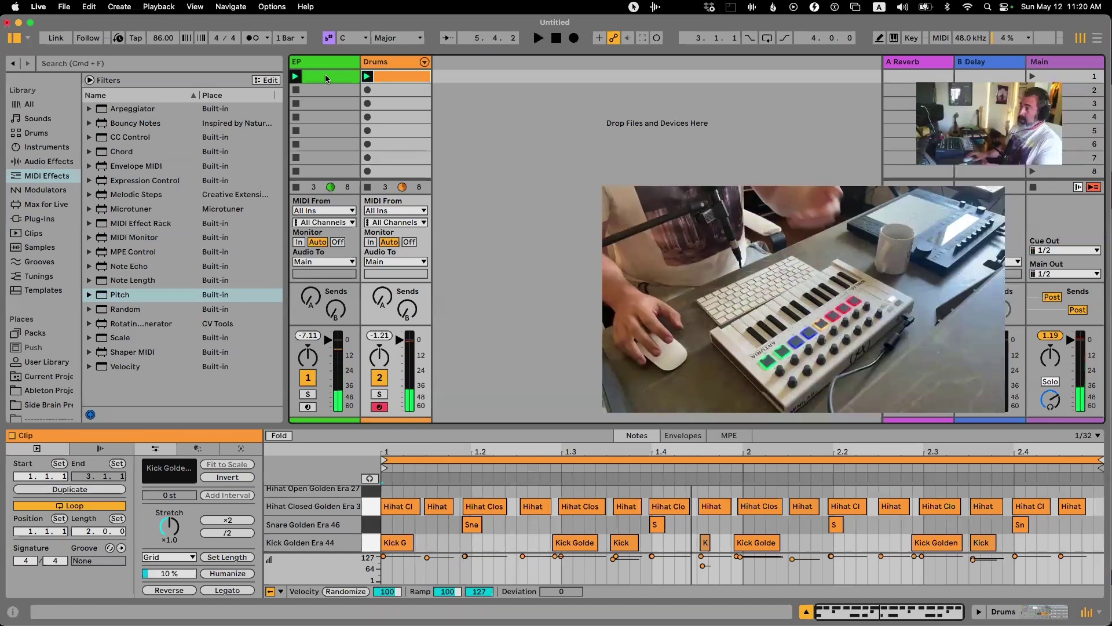
click(312, 96)
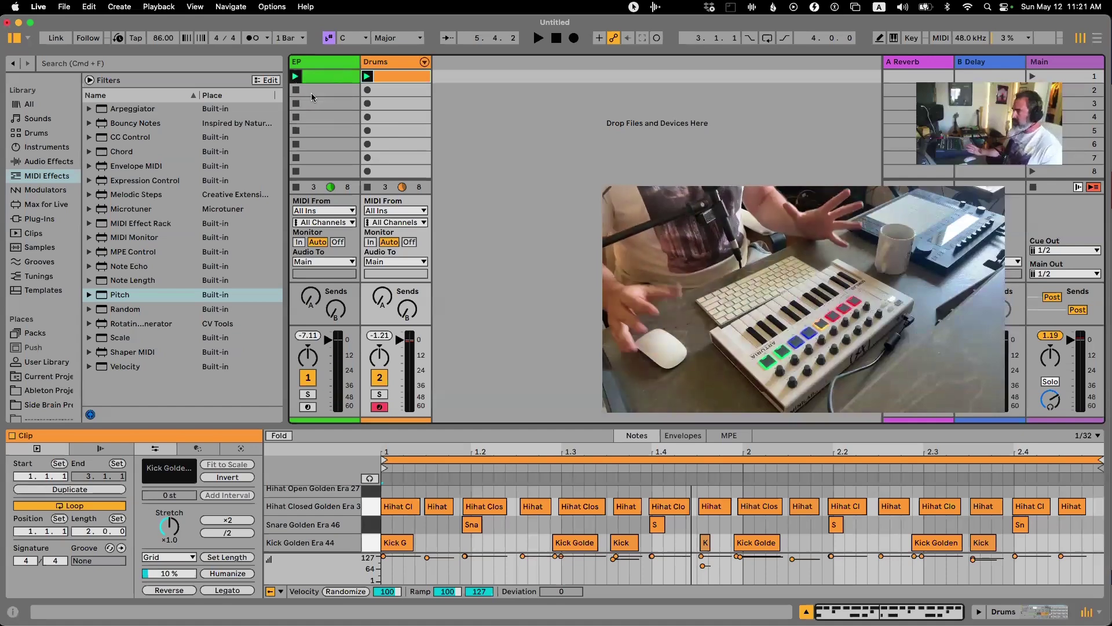
Insert a new MIDI track after Drums and select its arm control for MIDI mapping, then leave mapping mode
click(392, 60)
key(super+shift+t)
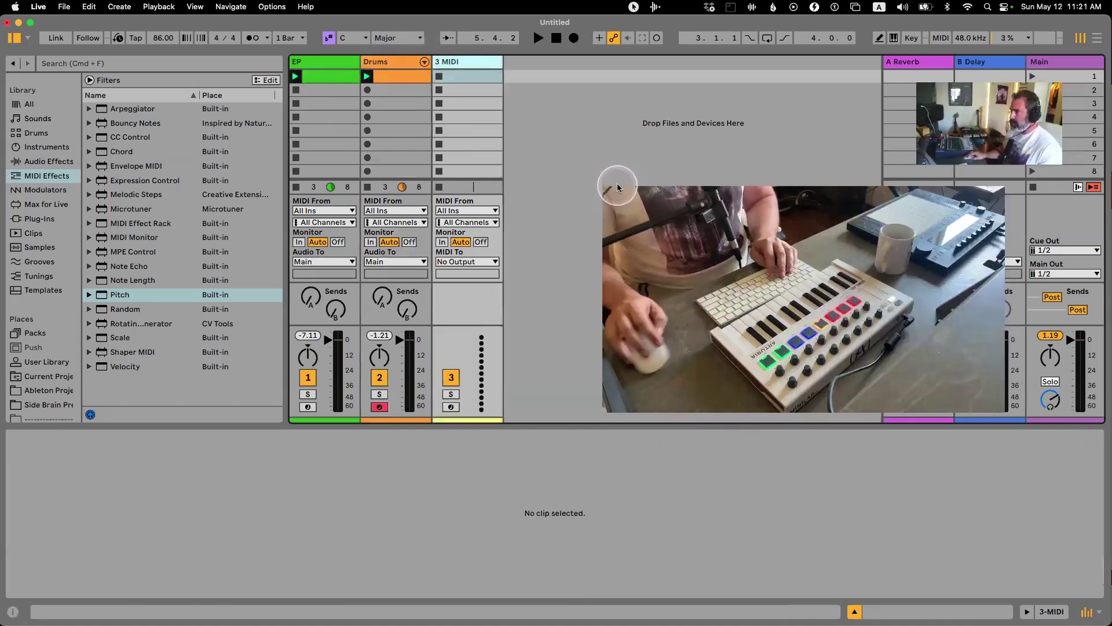
click(956, 41)
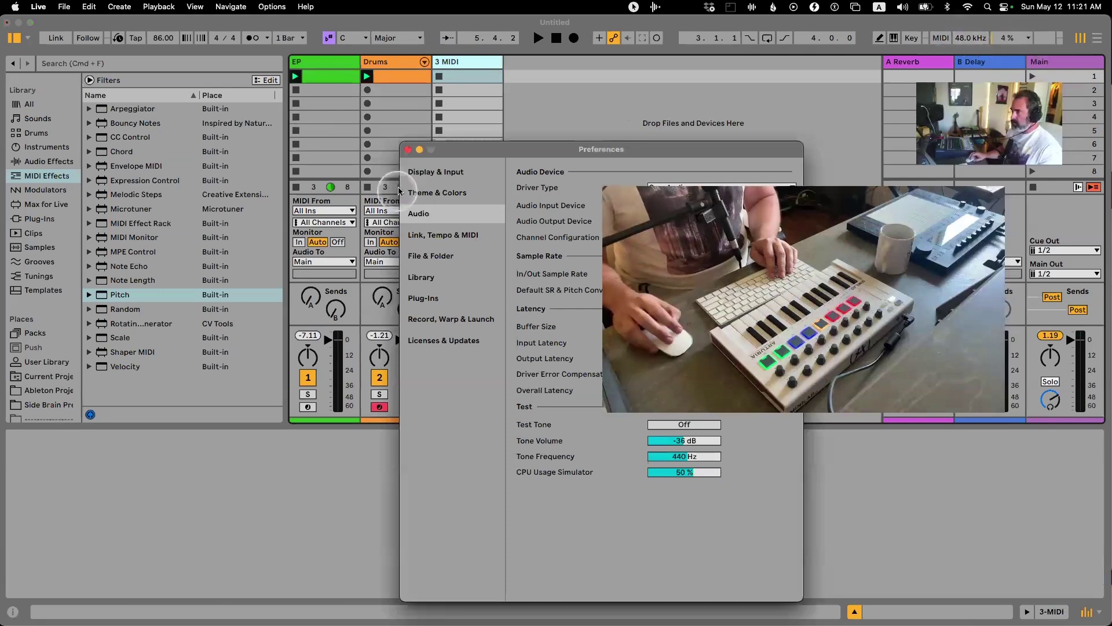
click(407, 149)
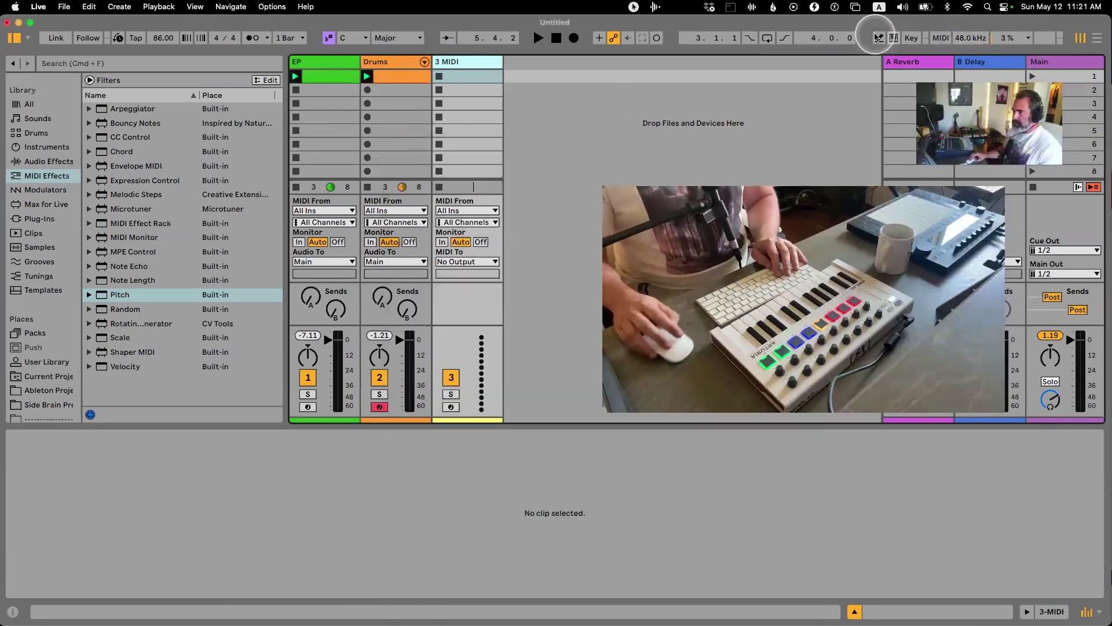
key(super+m)
click(539, 407)
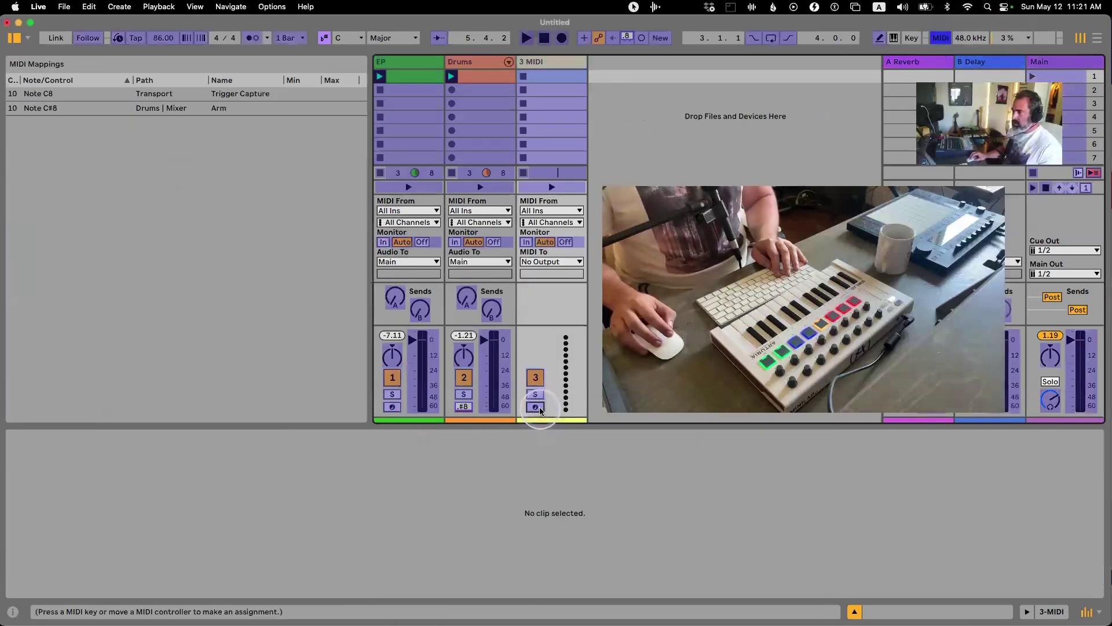
click(943, 38)
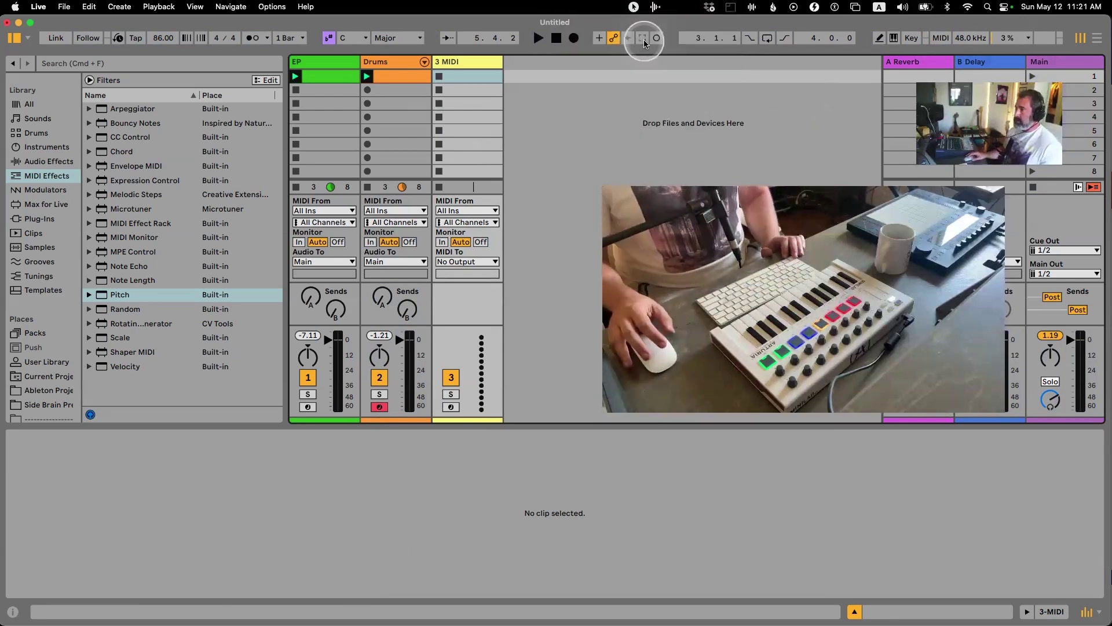
Delete the scene 1 clips from the Drums and EP tracks and arm the EP track
click(394, 76)
key(Delete)
click(332, 76)
key(Delete)
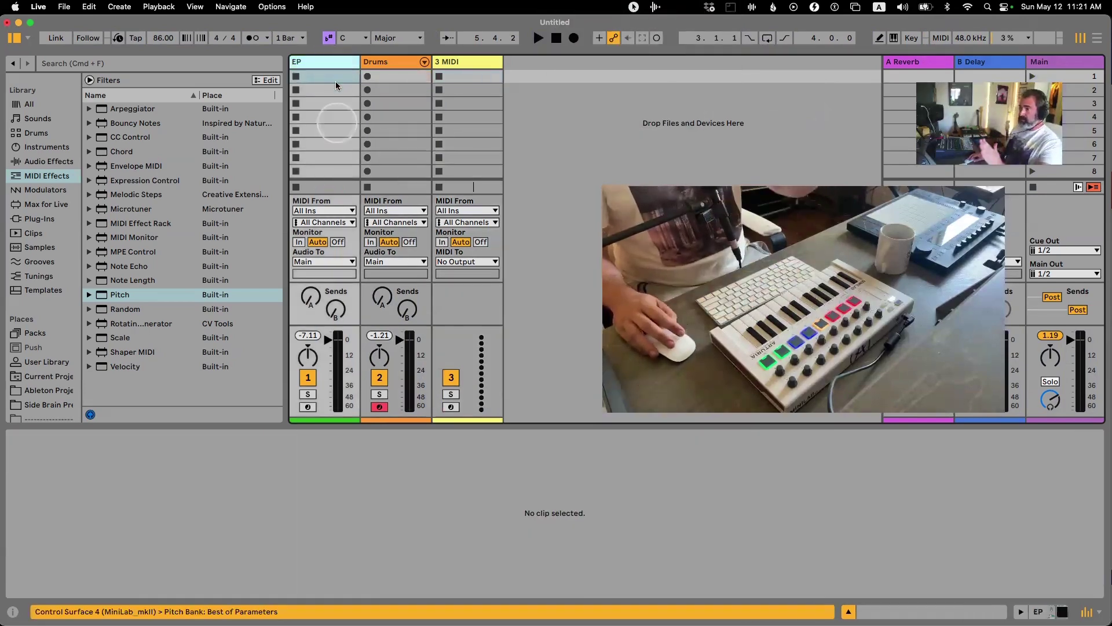
click(308, 407)
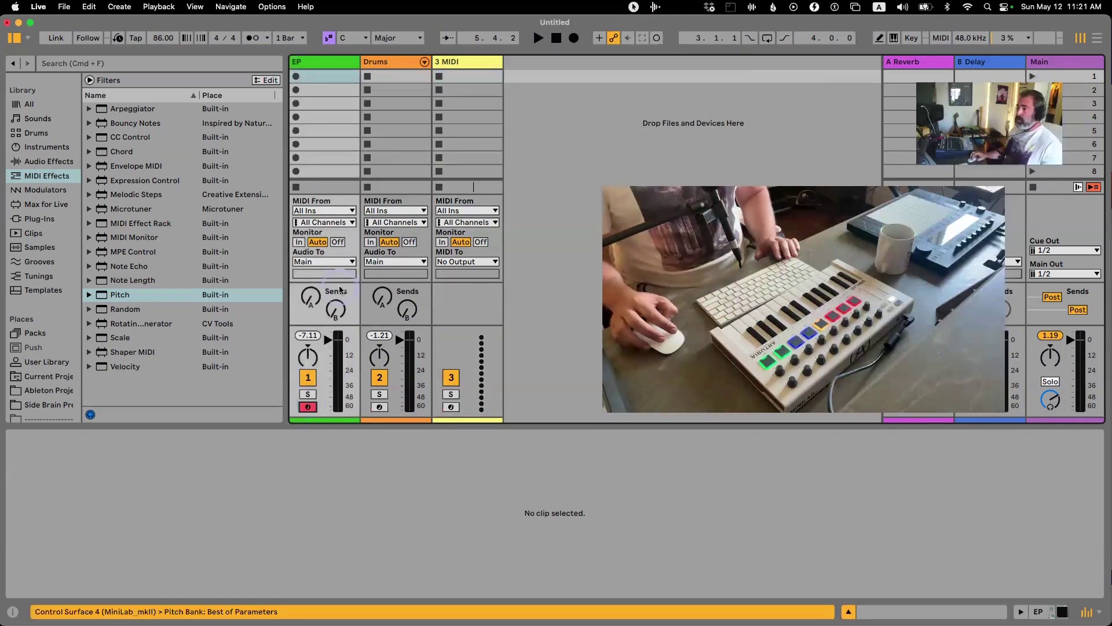
Capture the newly played phrase as a clip in scene 1 of the EP track and display the clip's notes
key(super+shift+c)
click(162, 50)
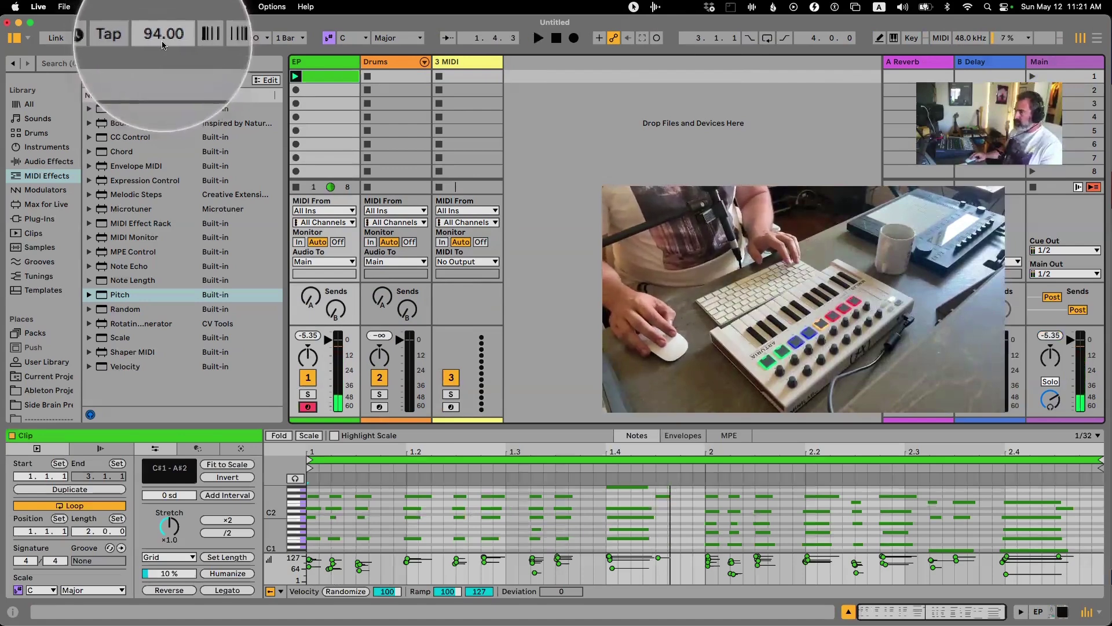
click(369, 64)
click(335, 71)
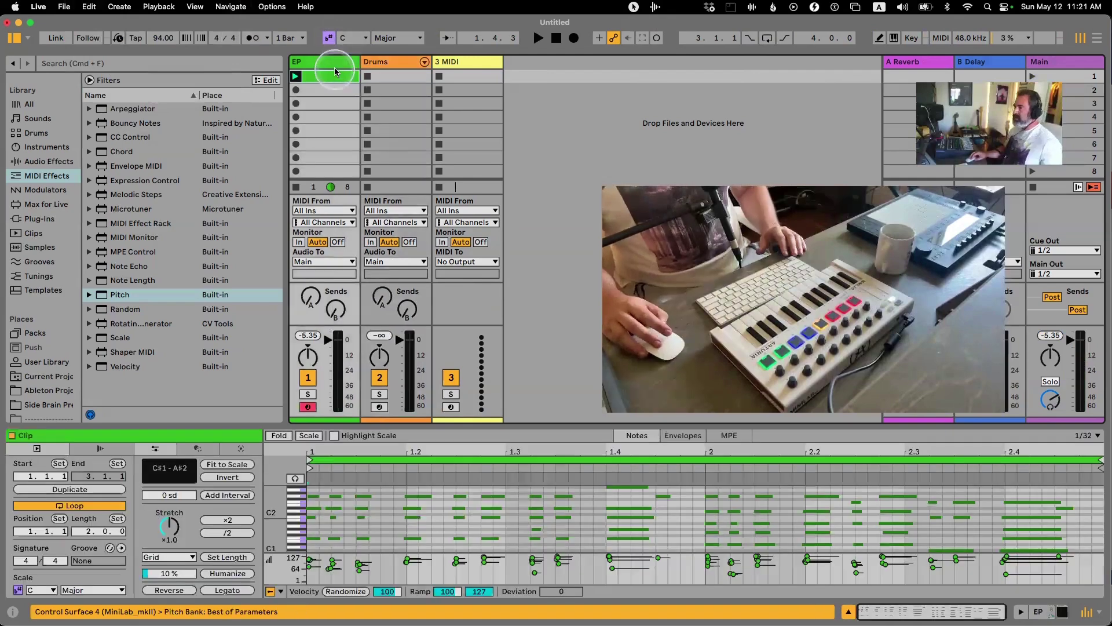
click(382, 64)
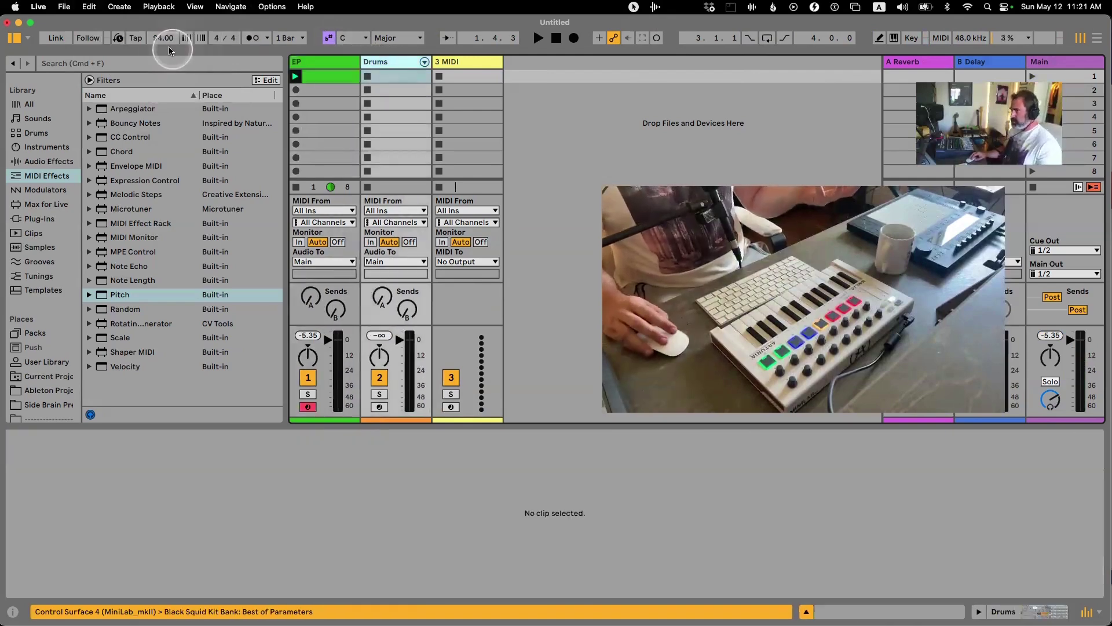
click(328, 74)
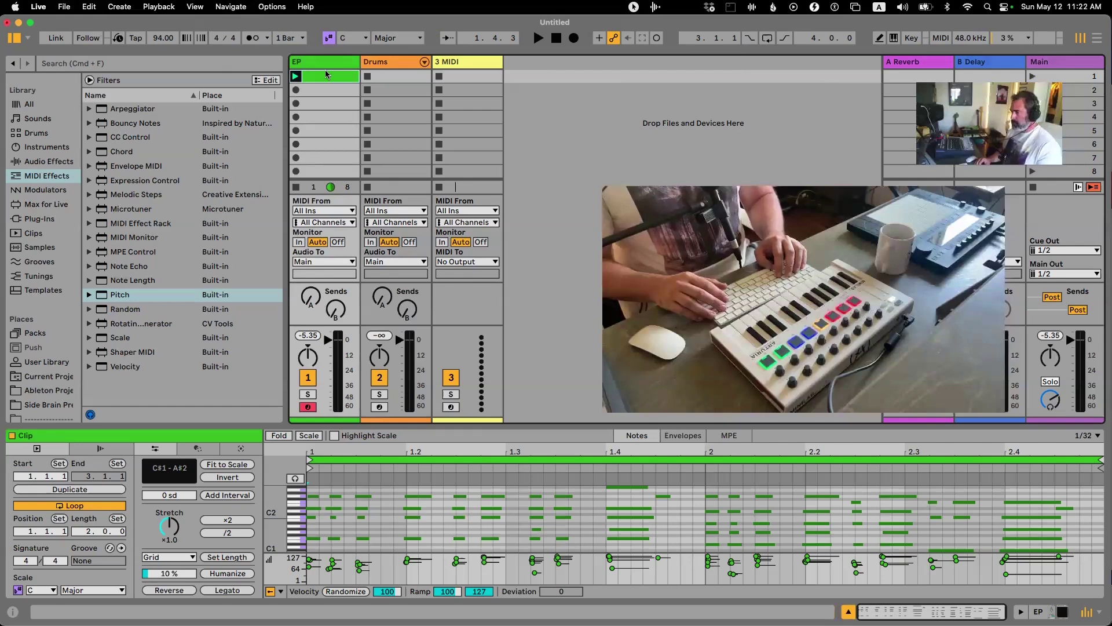
Switch to the Live Looping in Ableton note in Obsidian, highlight the "Capture looping" technique and return to Live
key(super+Tab)
key(super+Tab)
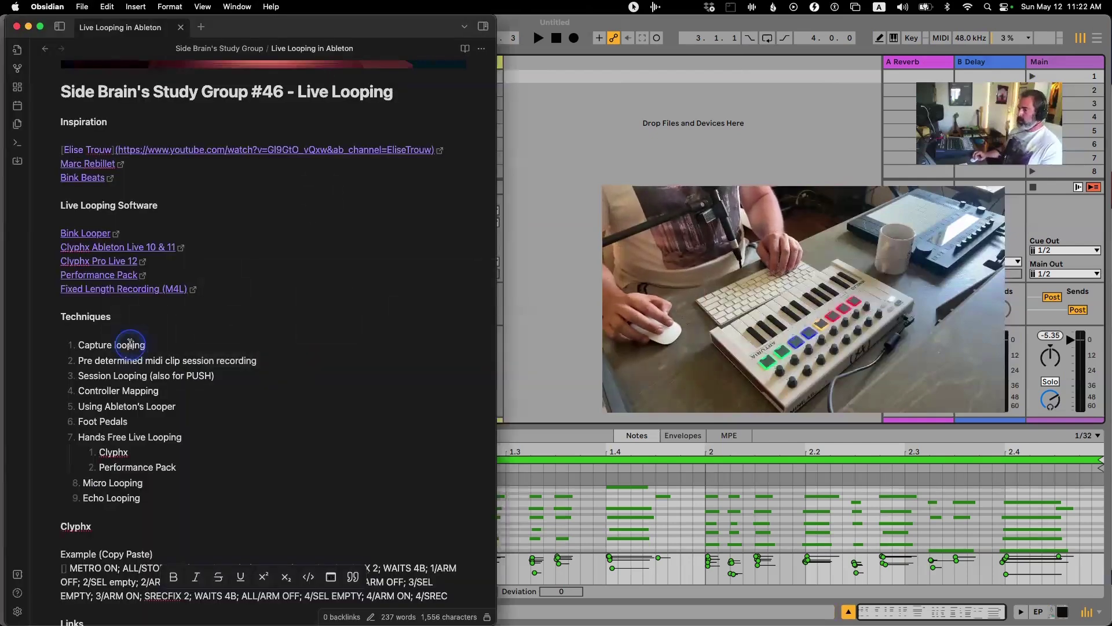
triple_click(129, 344)
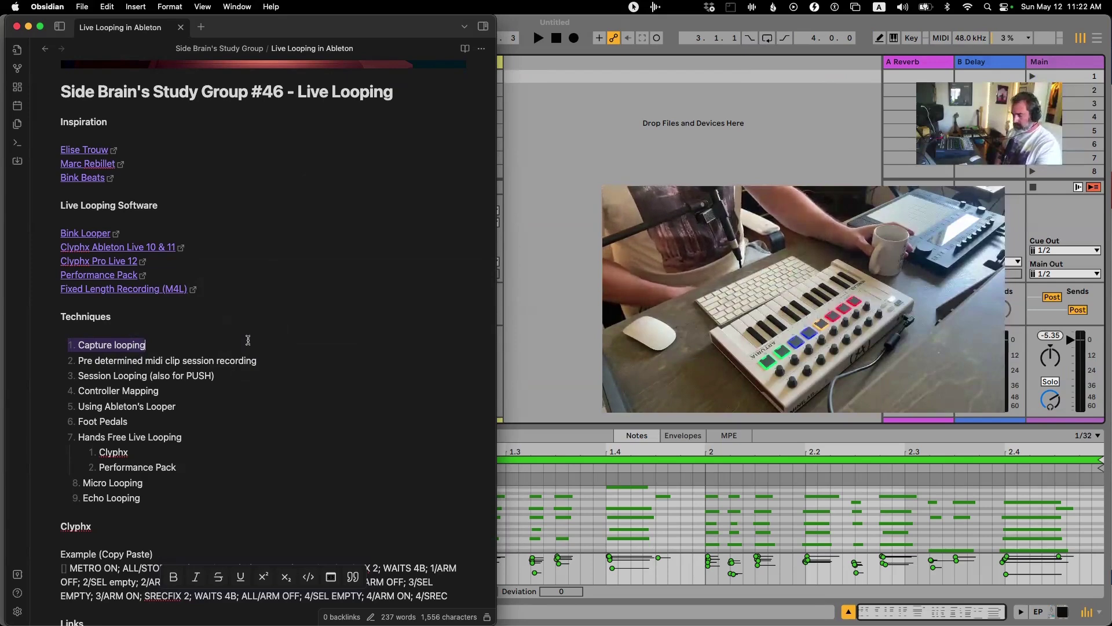
click(559, 115)
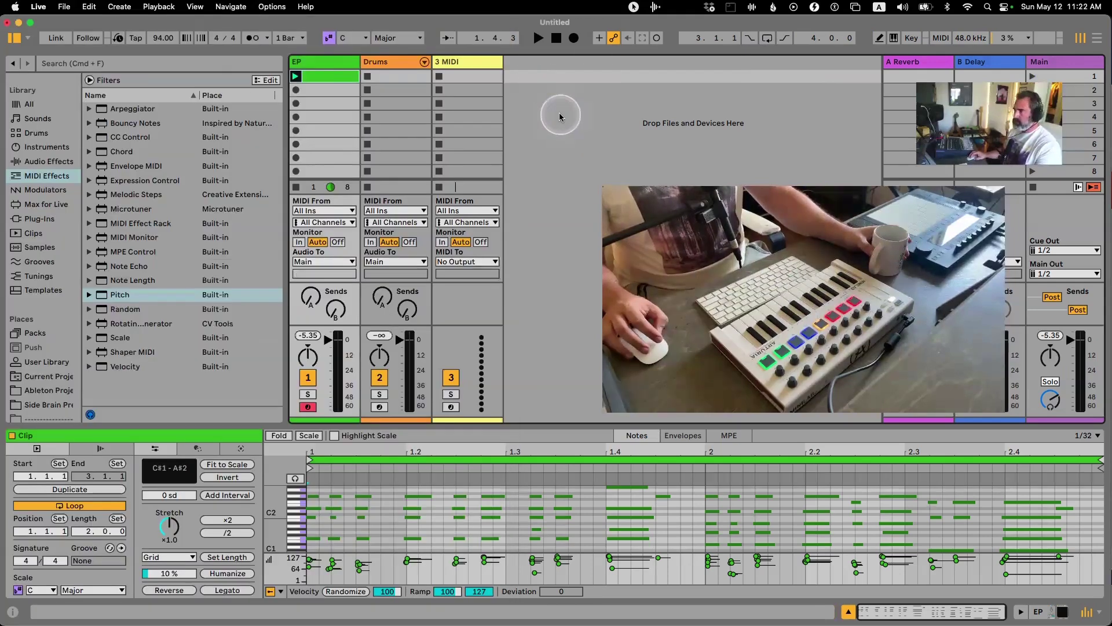
click(642, 41)
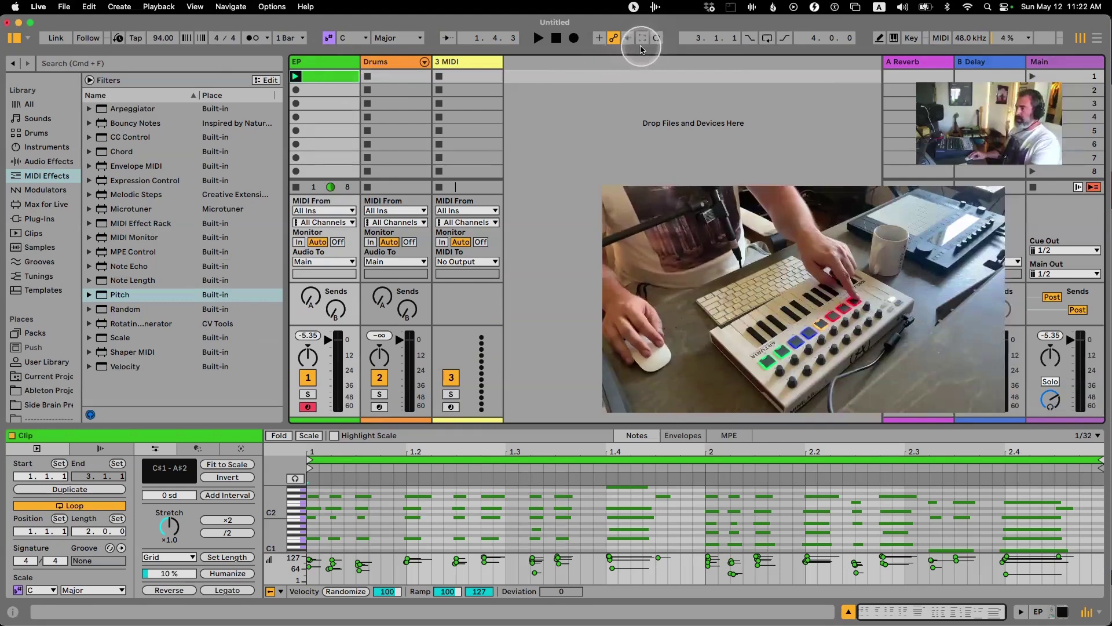
click(643, 41)
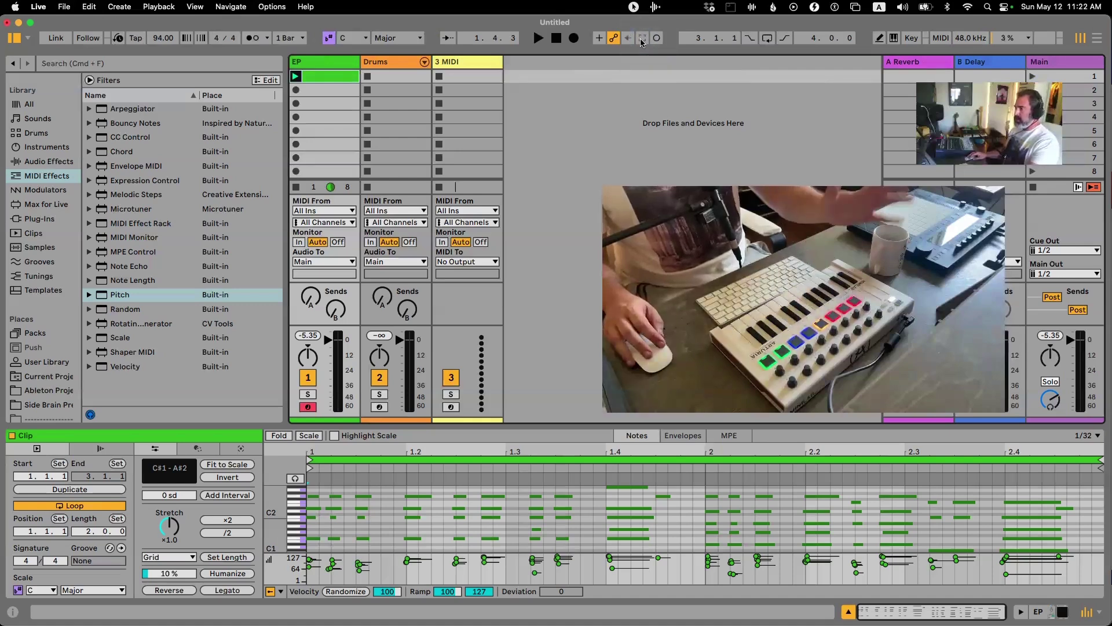
Review the existing MIDI mapping of the Capture MIDI control, then leave mapping mode
click(644, 41)
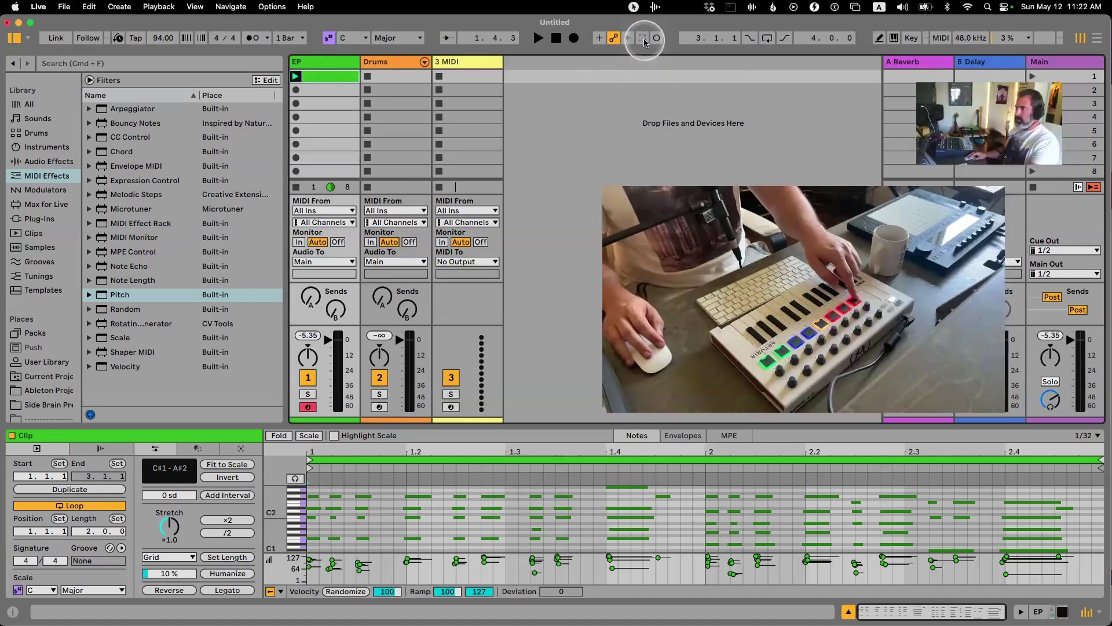
click(940, 38)
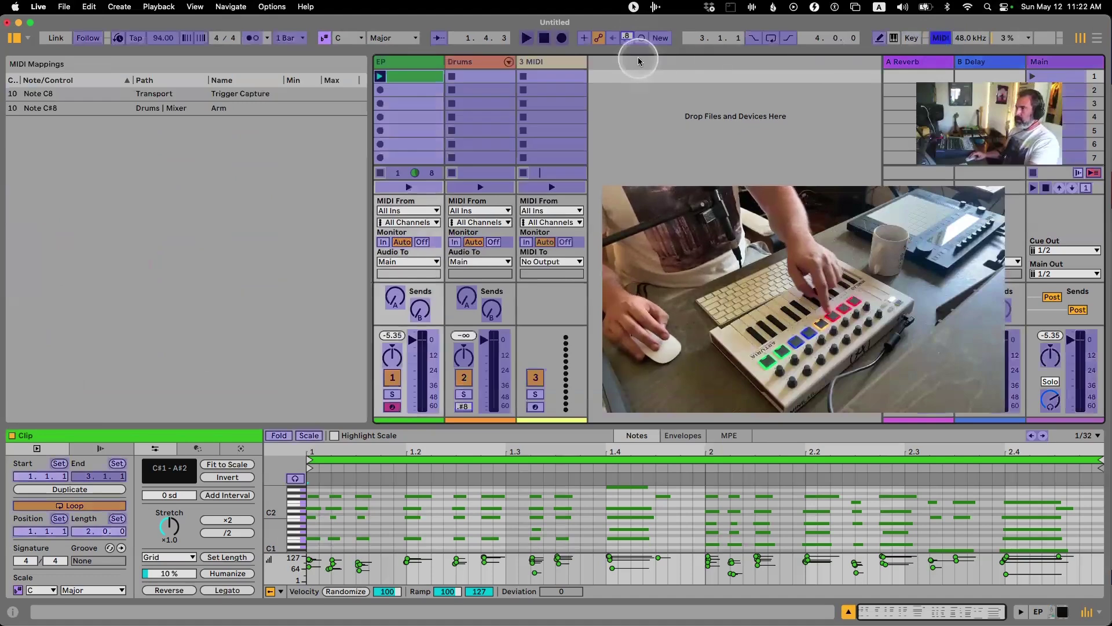
click(544, 38)
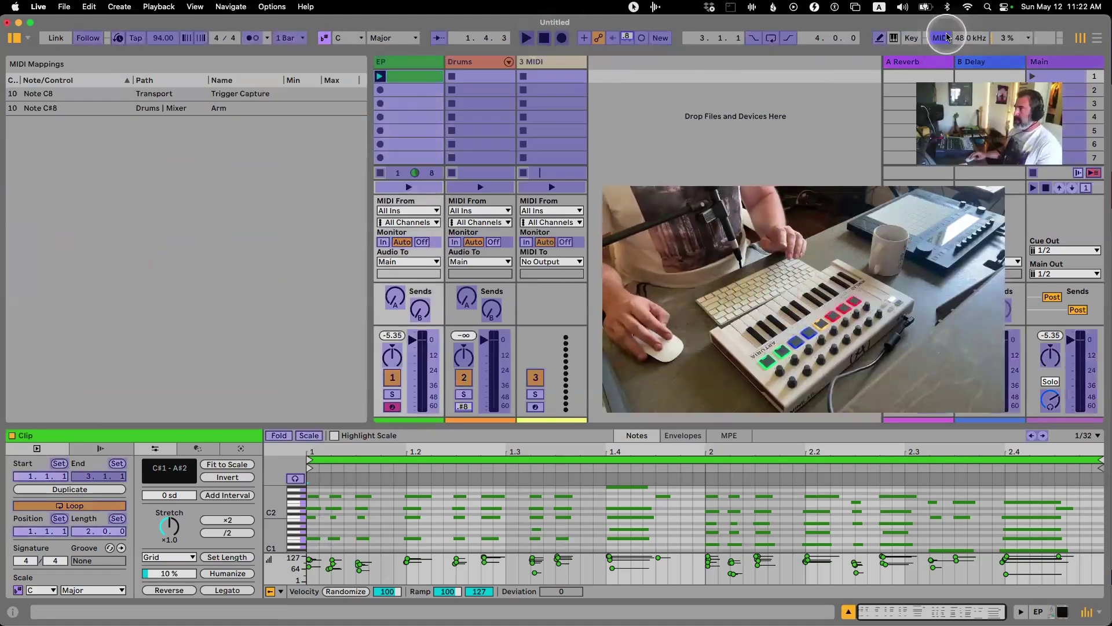
click(941, 38)
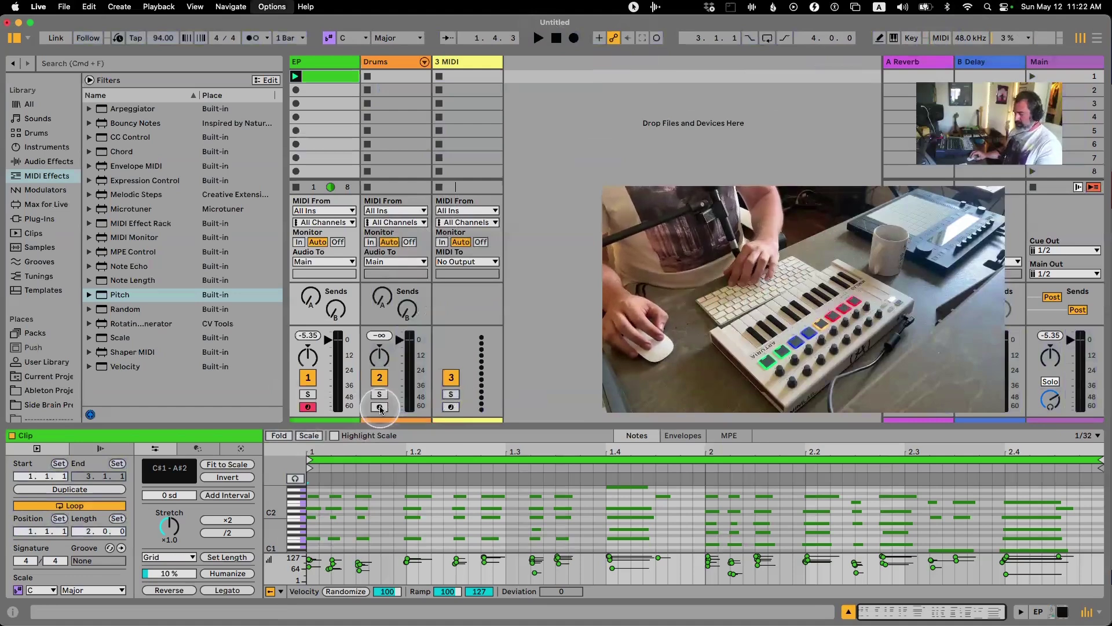
Map the arm control of Drums to note C#8 and that of the third track to note D8, then leave mapping mode
key(super+m)
click(464, 406)
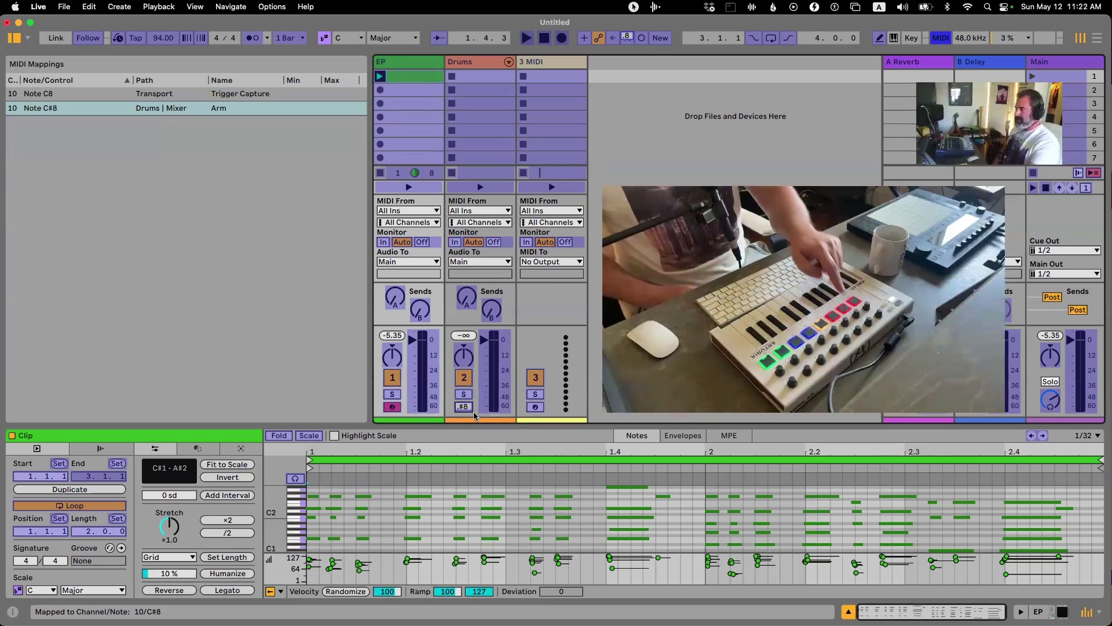
click(527, 409)
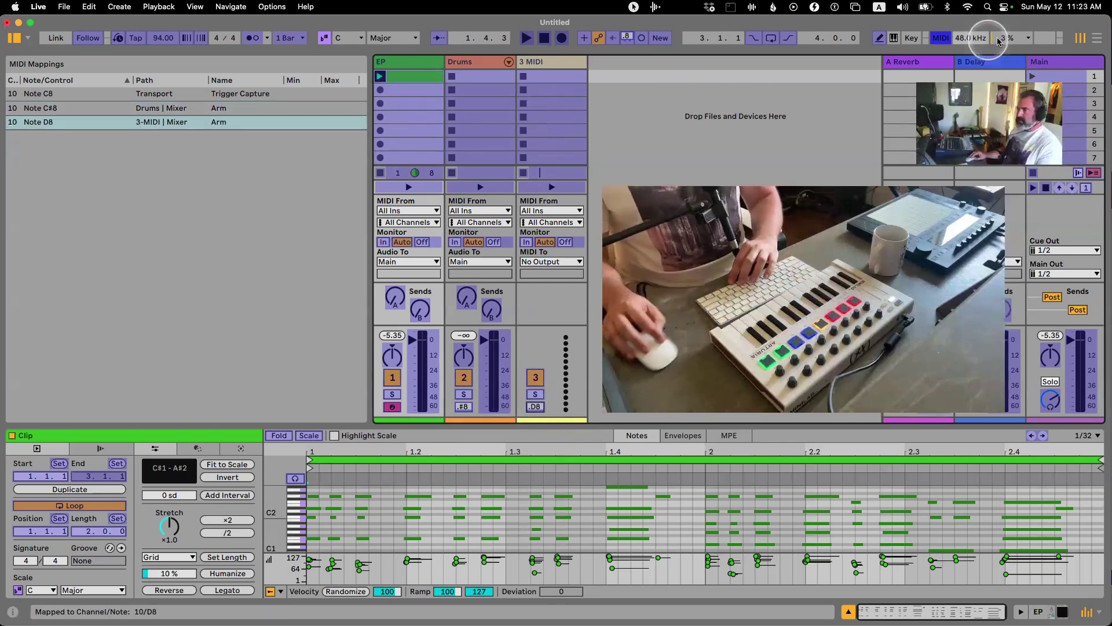
click(940, 38)
Load Kontakt 7 from the Sounds & Tools collection onto the third MIDI track
scroll(45, 110, up, 5)
click(46, 95)
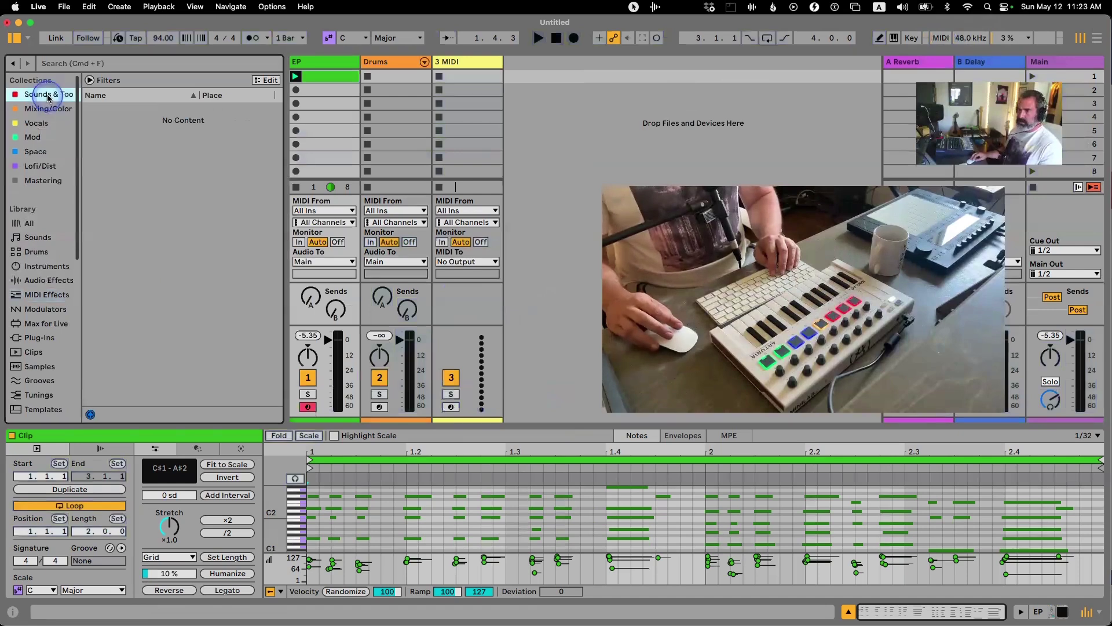
scroll(187, 206, down, 3)
scroll(168, 191, up, 3)
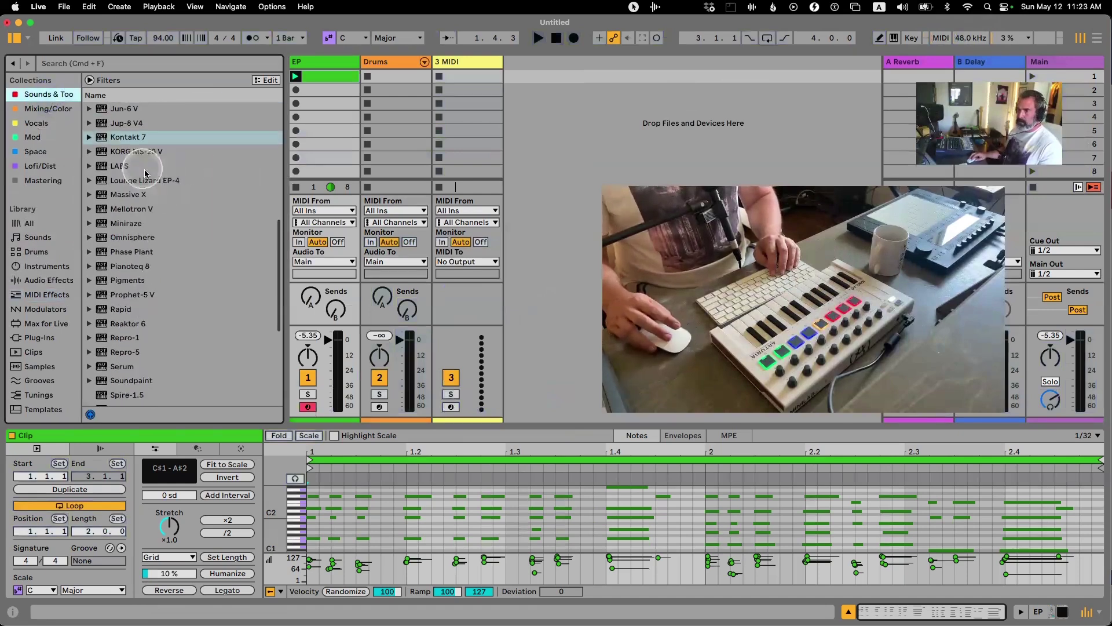
click(128, 138)
drag(486, 127, 486, 126)
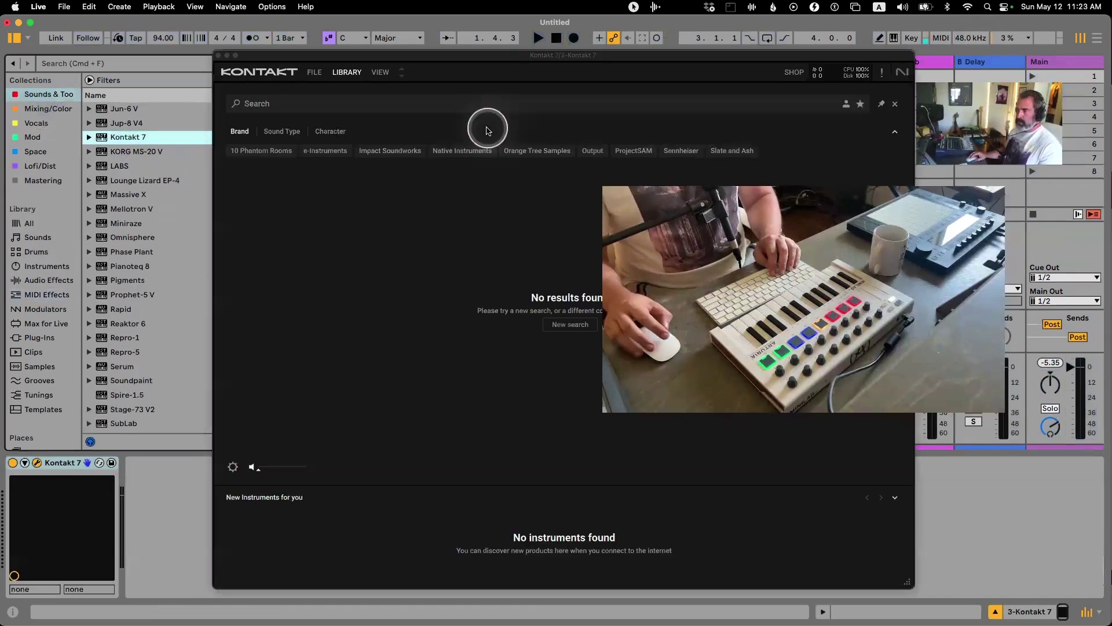
Find "rick" in Kontakt's classic library browser, load Scarbee Rickenbacker Bass - Palm Muted, and close the plug-in window
click(380, 71)
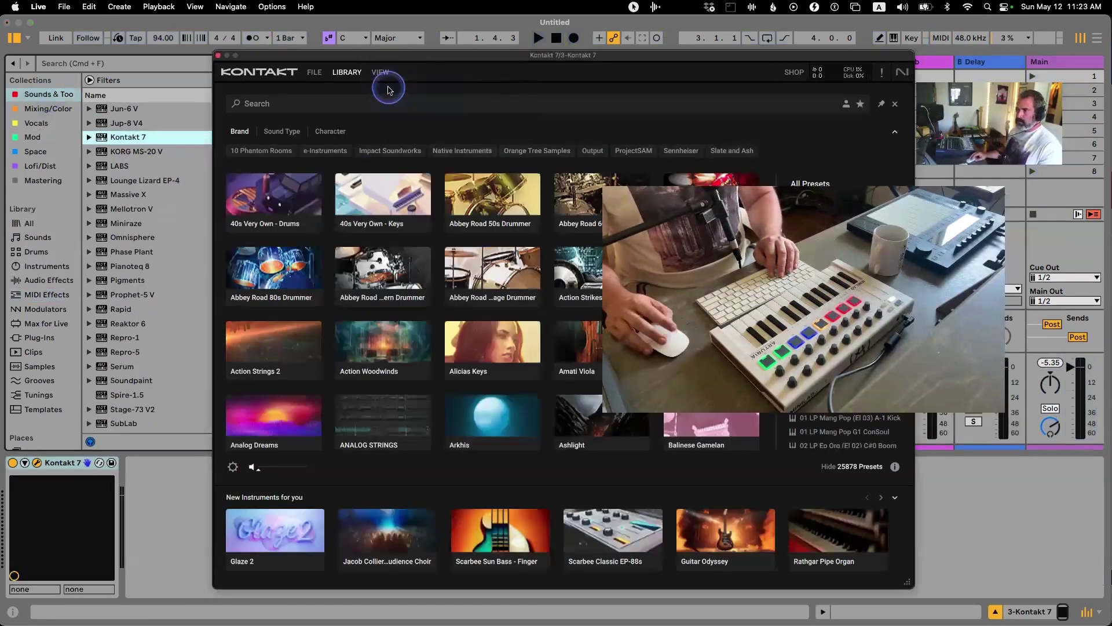
click(347, 72)
click(391, 110)
text(rick)
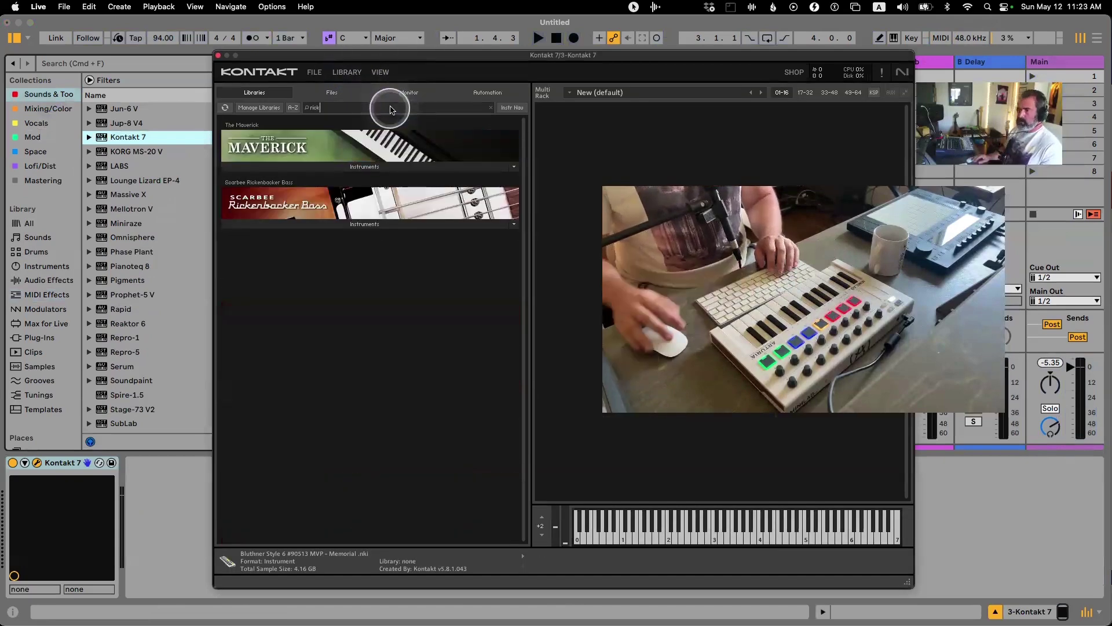
click(318, 217)
double_click(307, 239)
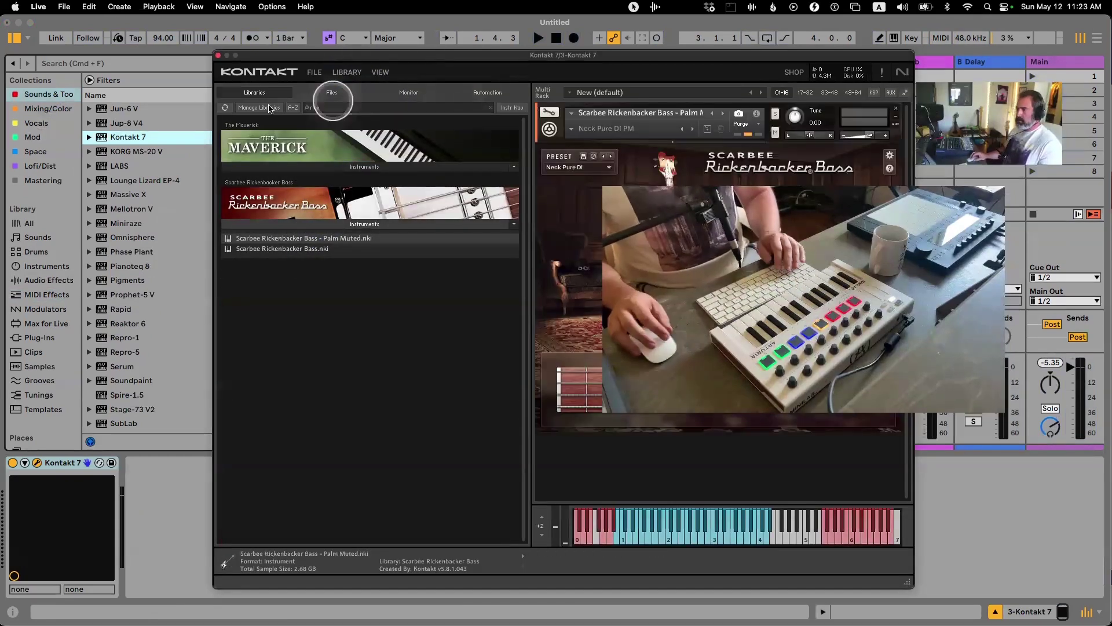
click(218, 55)
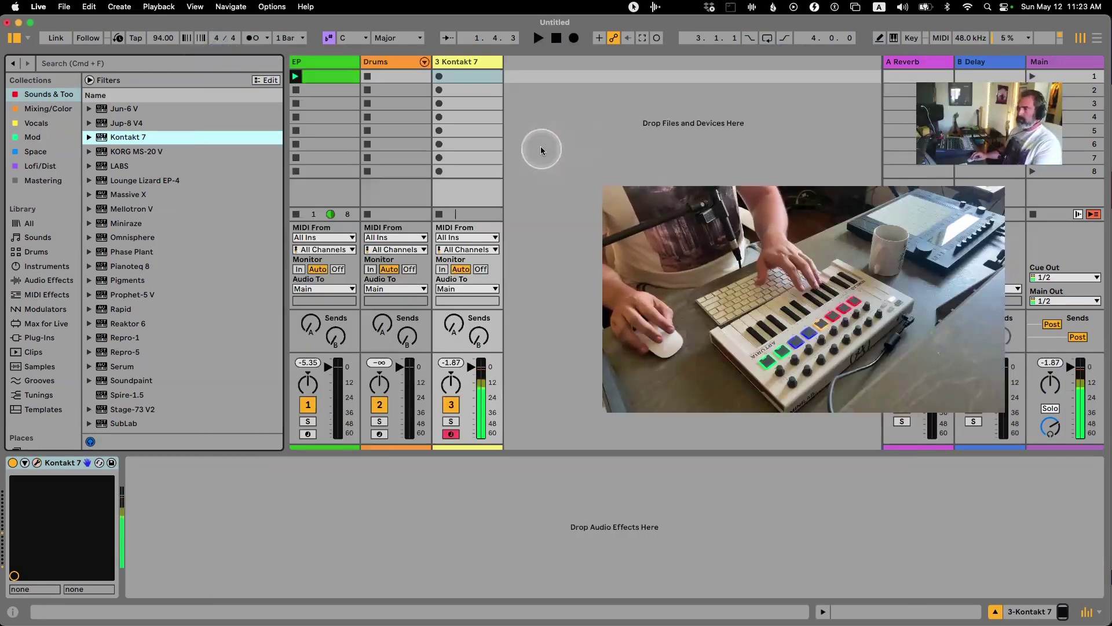
Delete the scene 1 clip from the EP track and rename the Kontakt 7 track Bass
click(329, 80)
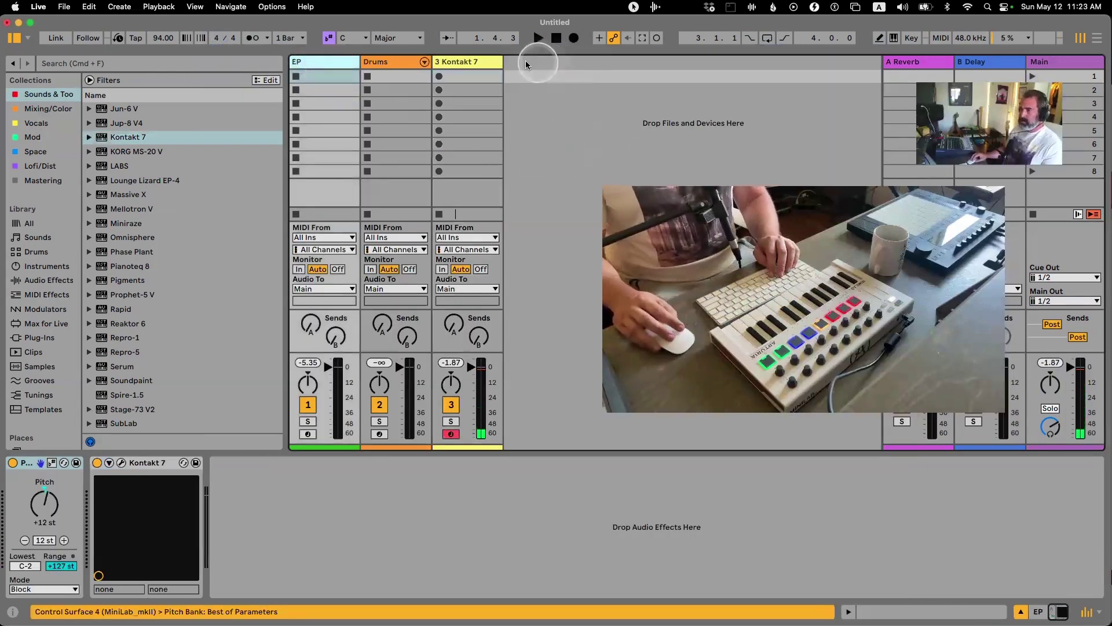
click(466, 63)
key(super+r)
text(Bass)
key(Return)
Arm the EP track and capture the played phrase as a clip in scene 1
click(323, 65)
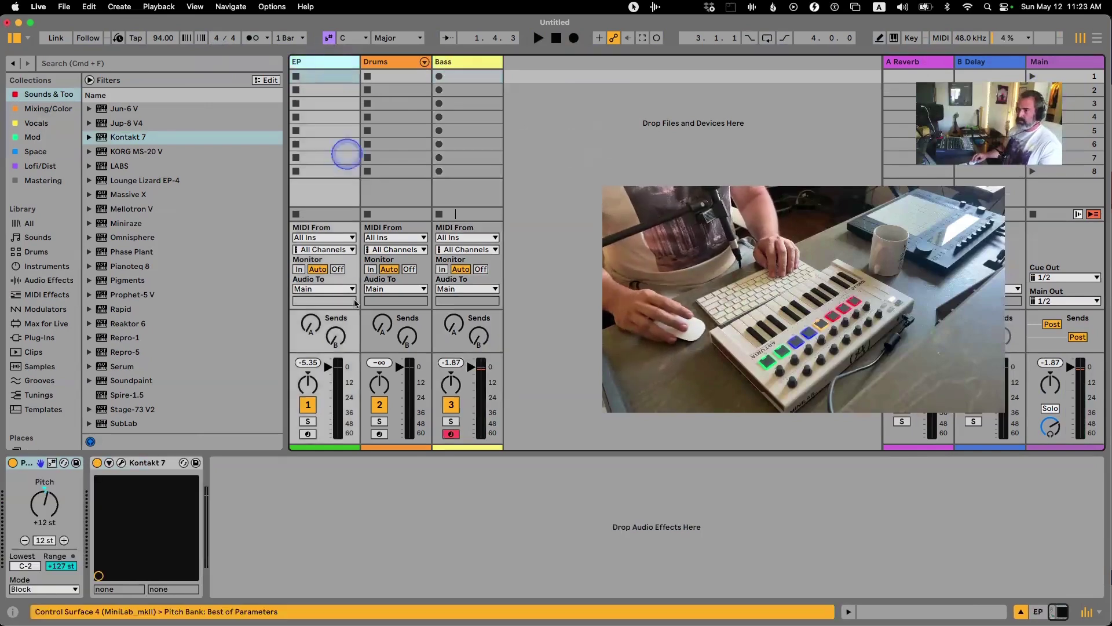
click(307, 434)
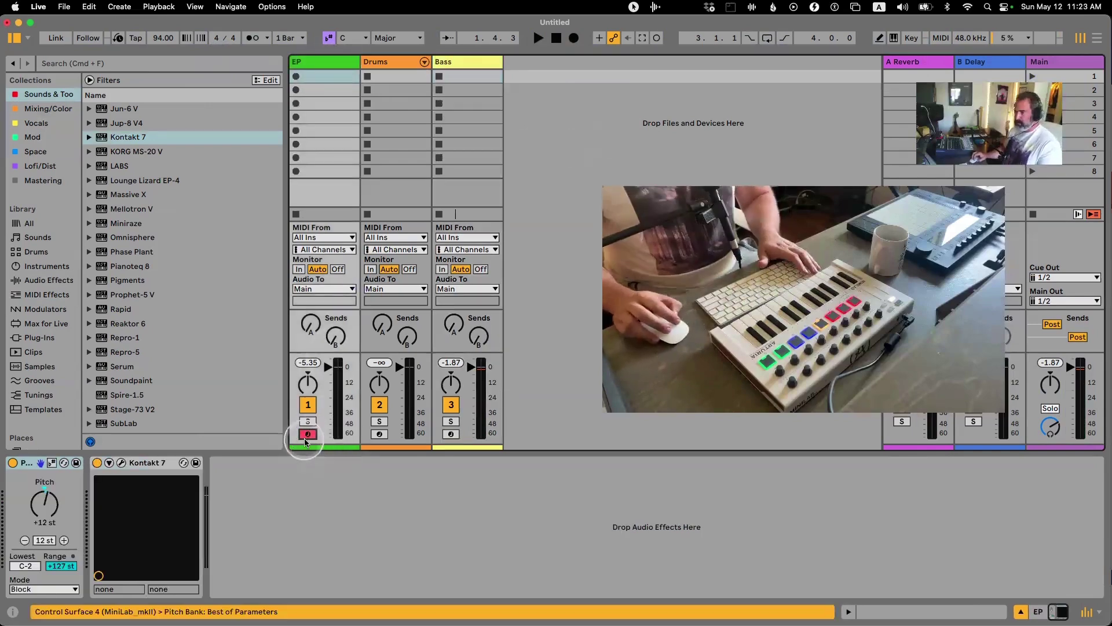
click(316, 64)
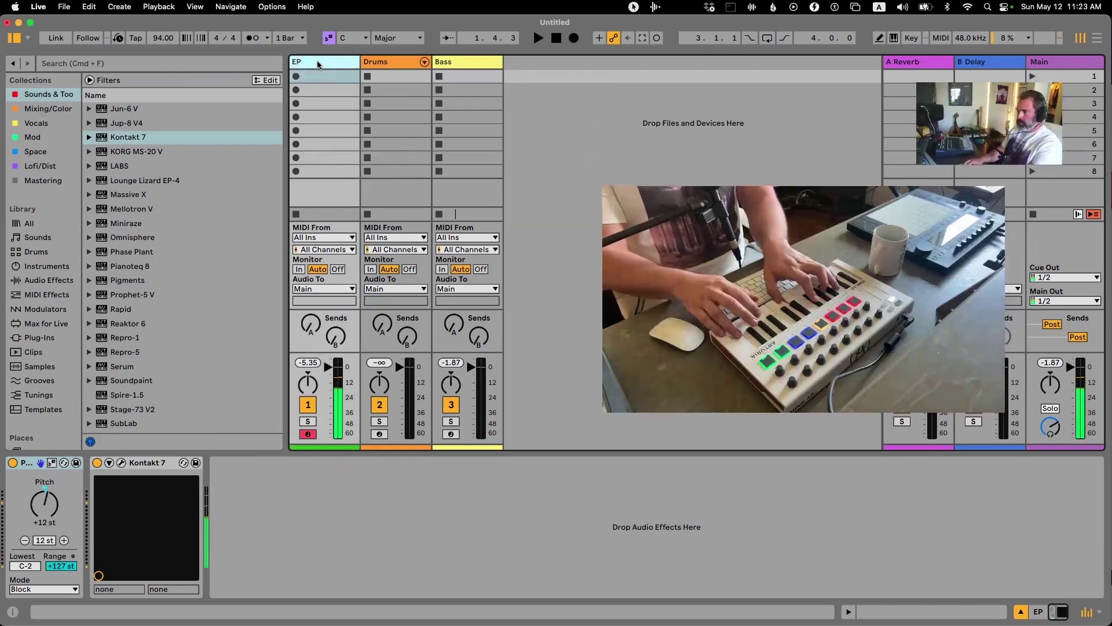
key(super+shift+c)
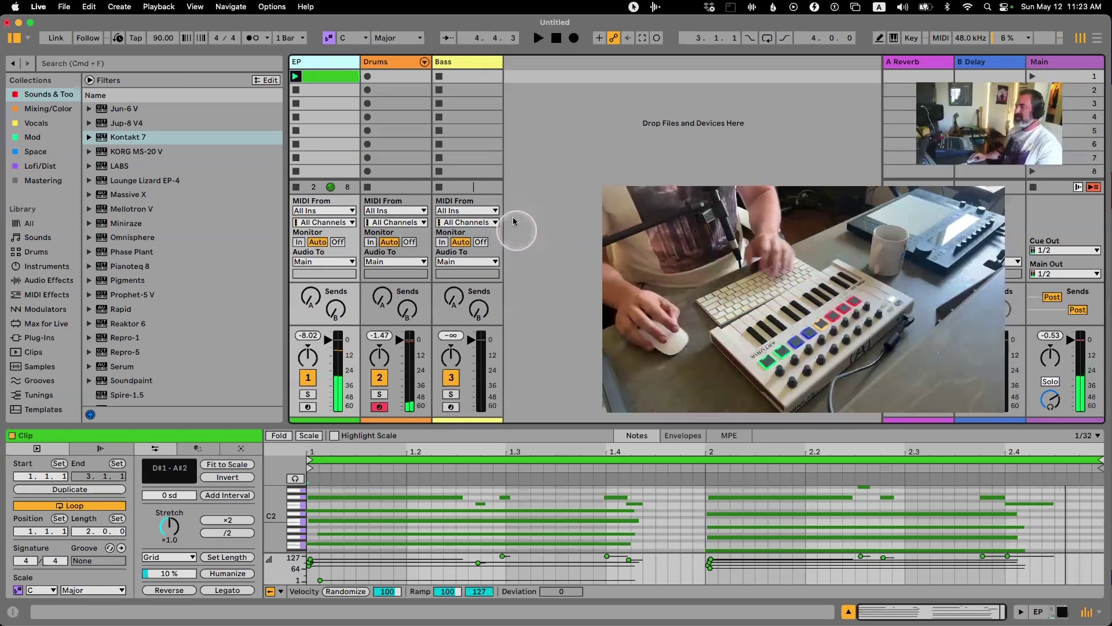
Delete the captured scene 1 clip from the EP track and arm EP again
key(Delete)
click(307, 406)
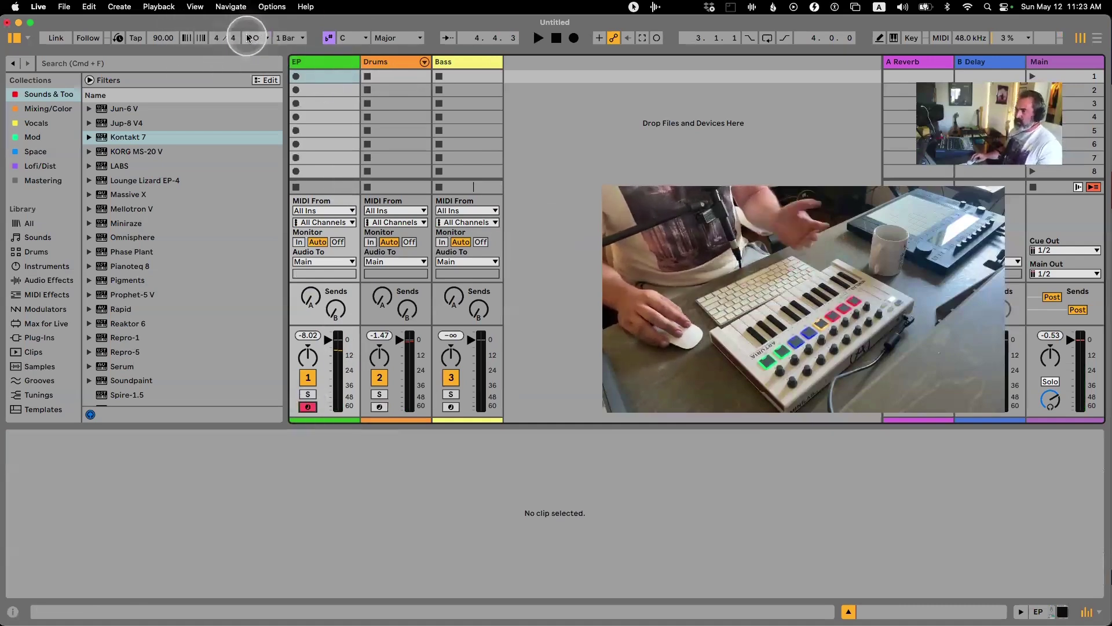
Capture another played phrase on the EP track, then delete the clip from scene 1
click(339, 61)
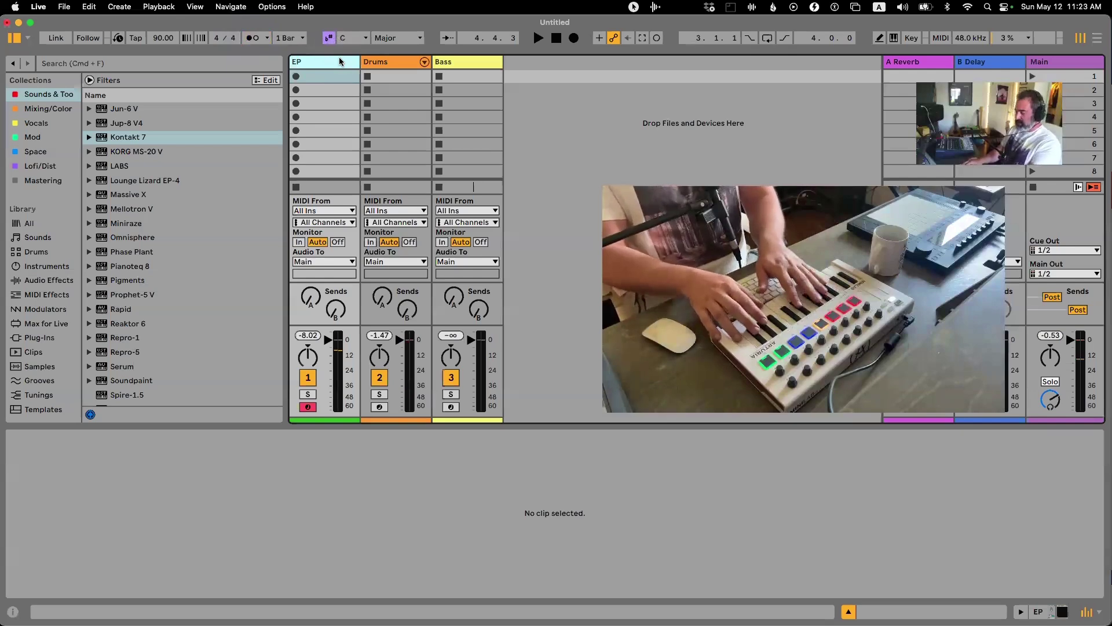
key(super+shift+c)
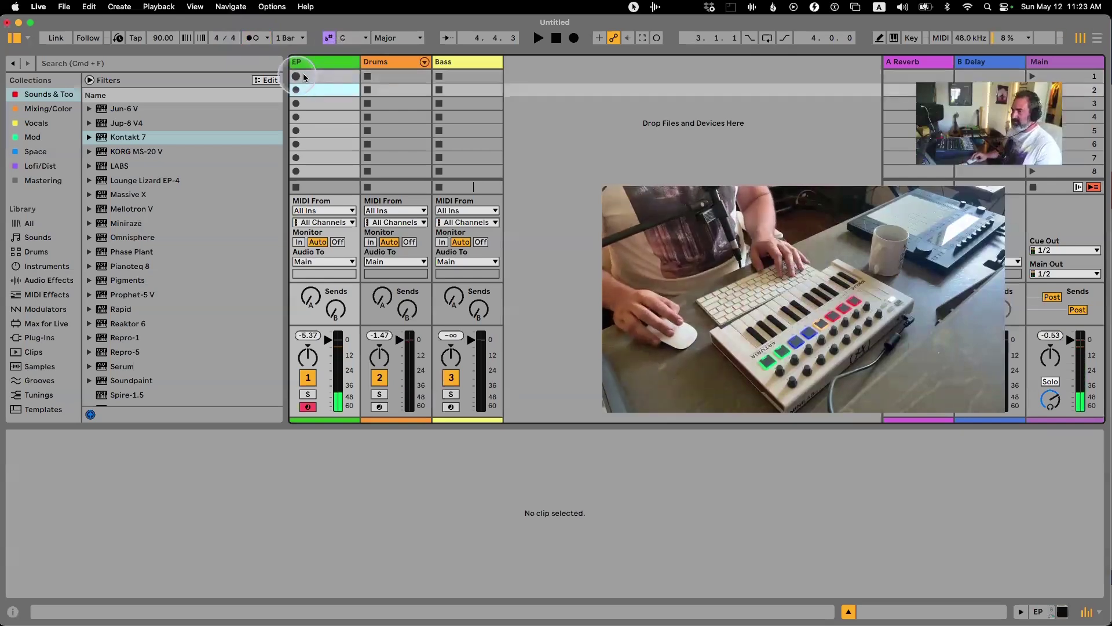
click(316, 81)
key(Delete)
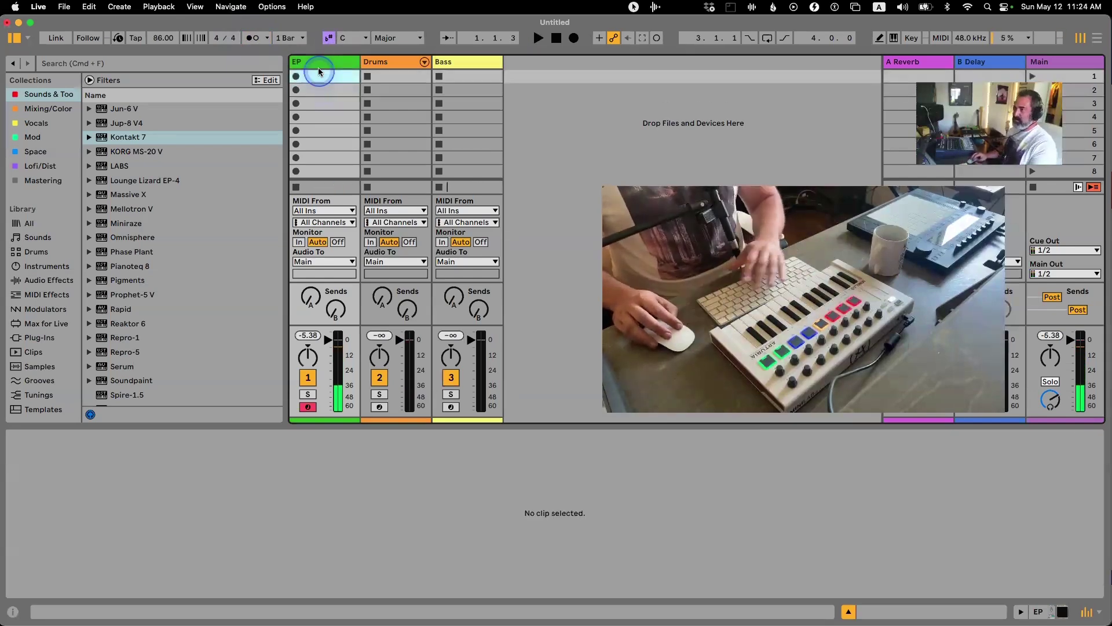
Capture the newly played phrase as a looping clip in scene 1 of the EP track
click(319, 72)
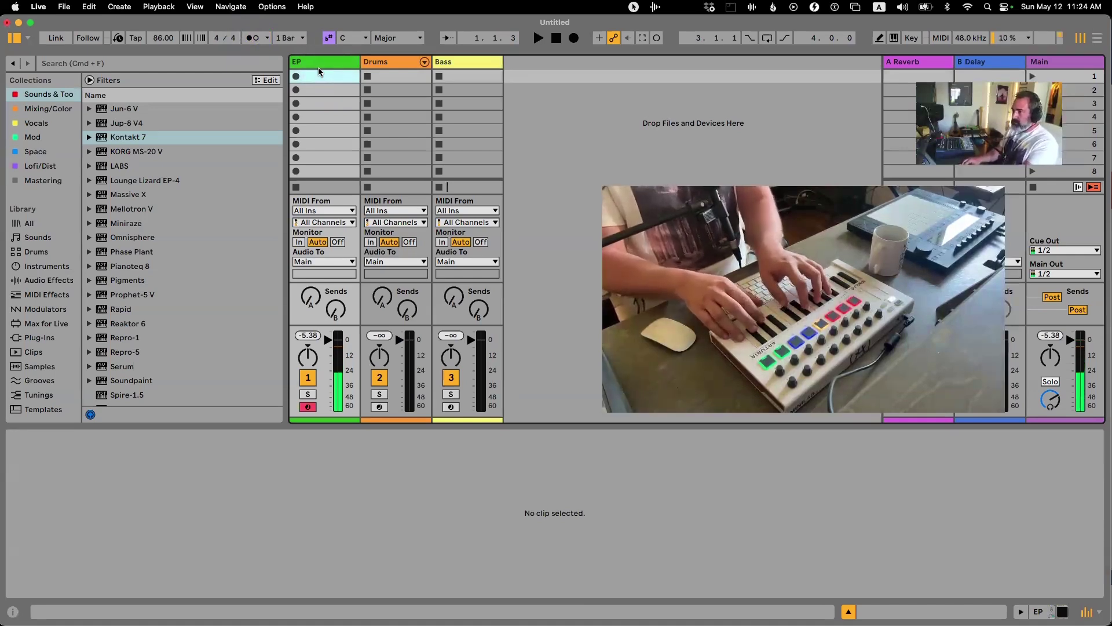
key(super+shift+c)
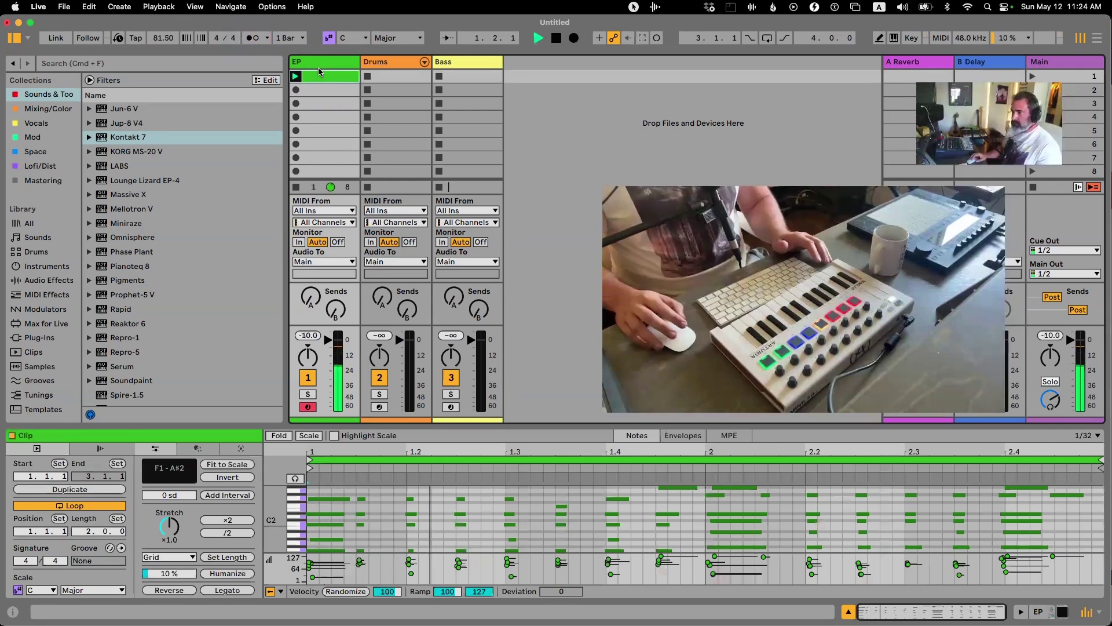
click(320, 70)
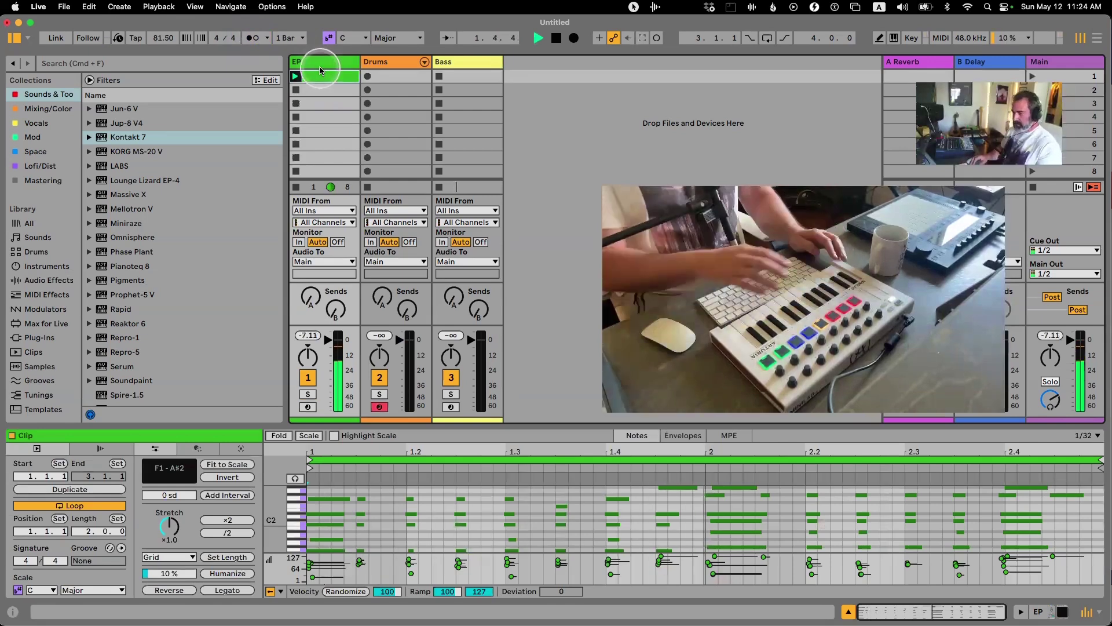